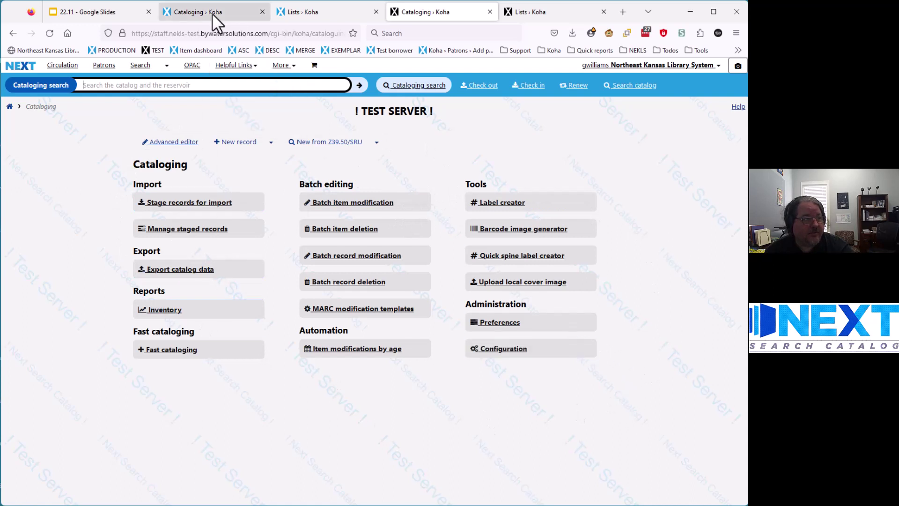
# Switch to the production Koha site and open its Tools page.
pyautogui.click(195, 13)
pyautogui.click(253, 64)
pyautogui.click(300, 65)
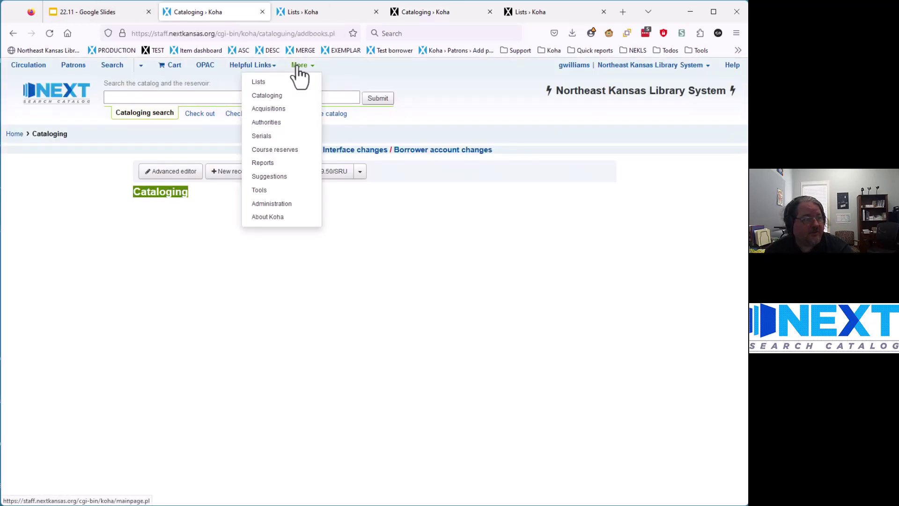
pyautogui.click(277, 192)
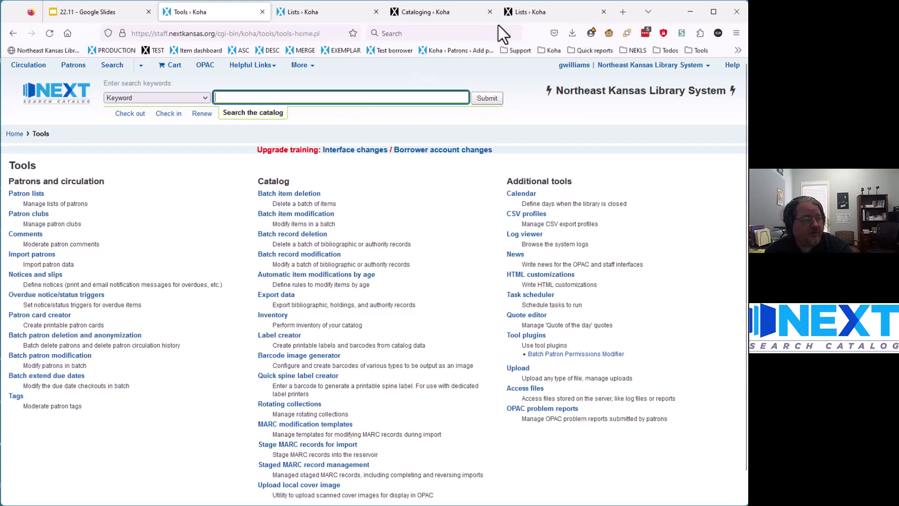
# View the Tools page on the Koha test server and return to the test server's Cataloging page.
pyautogui.click(450, 13)
pyautogui.click(282, 65)
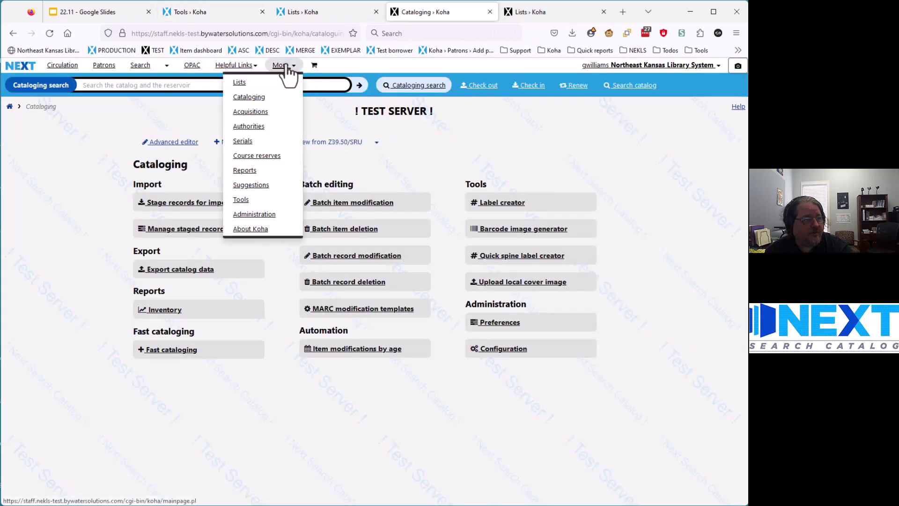
pyautogui.click(264, 206)
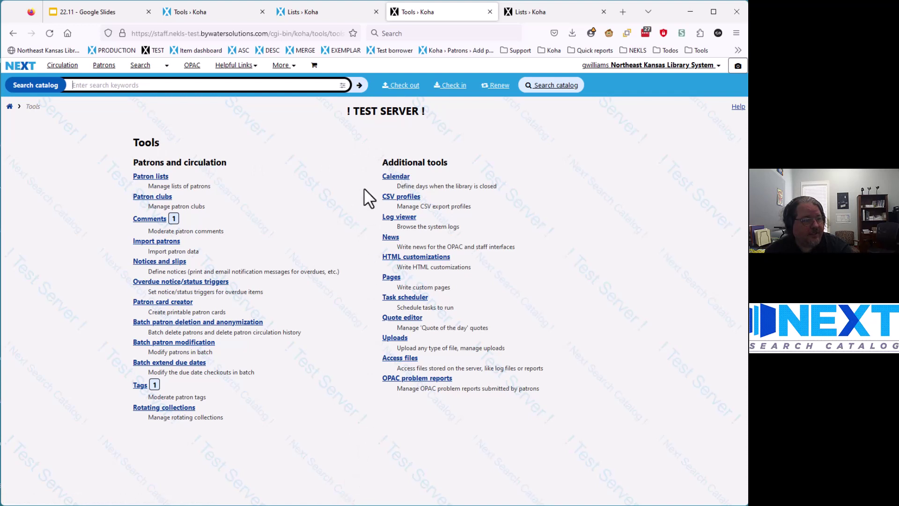
pyautogui.click(287, 70)
pyautogui.click(252, 98)
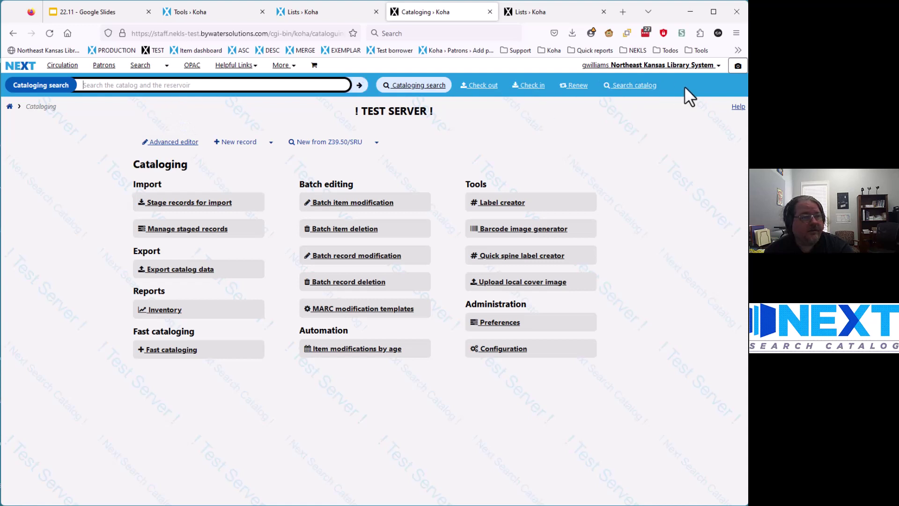
# Search the catalog for "All star test" and open the item editor for the Volume 06 sound recording record.
pyautogui.click(637, 87)
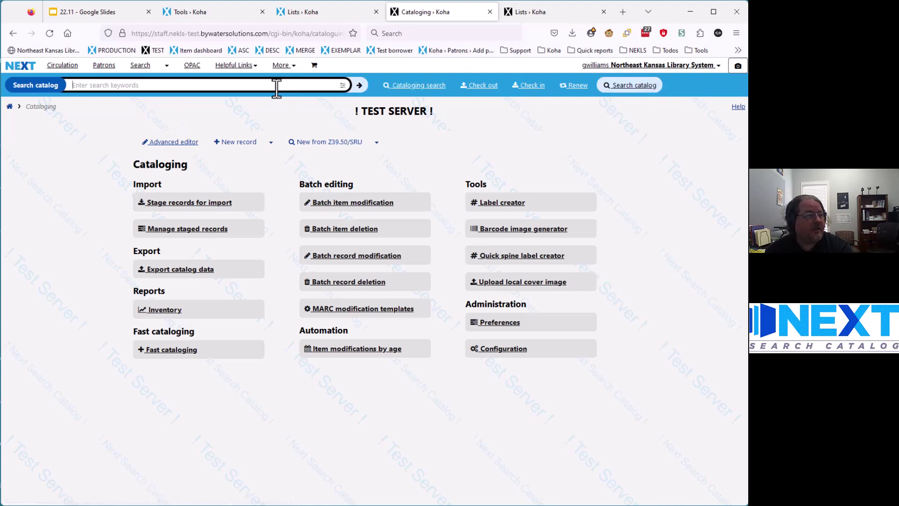
pyautogui.write('All star test')
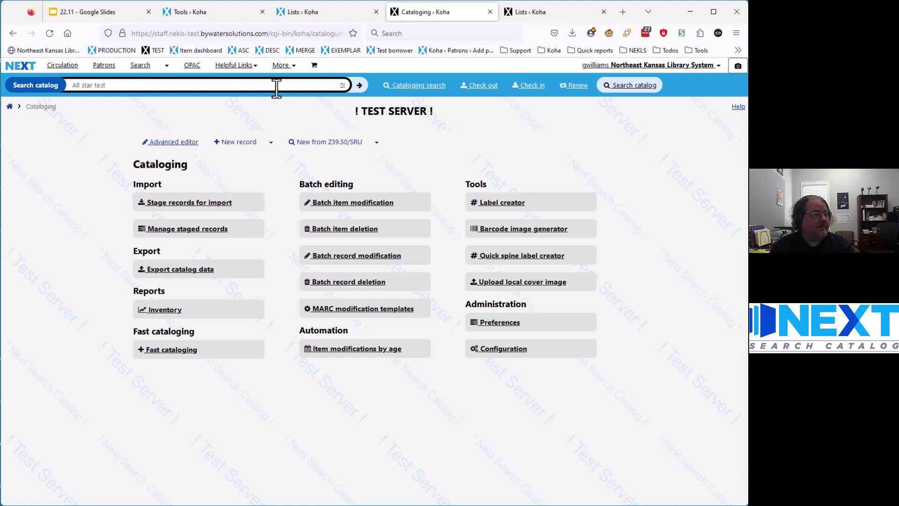
pyautogui.press('Return')
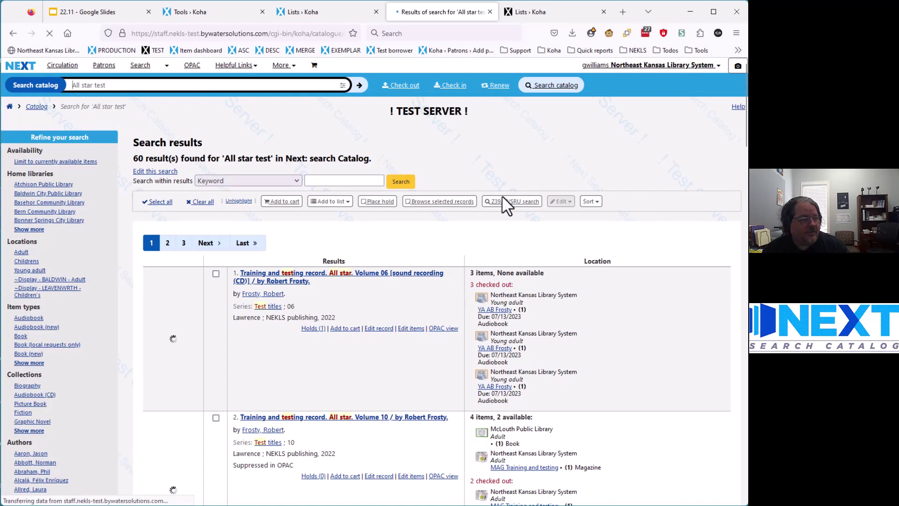
pyautogui.click(410, 329)
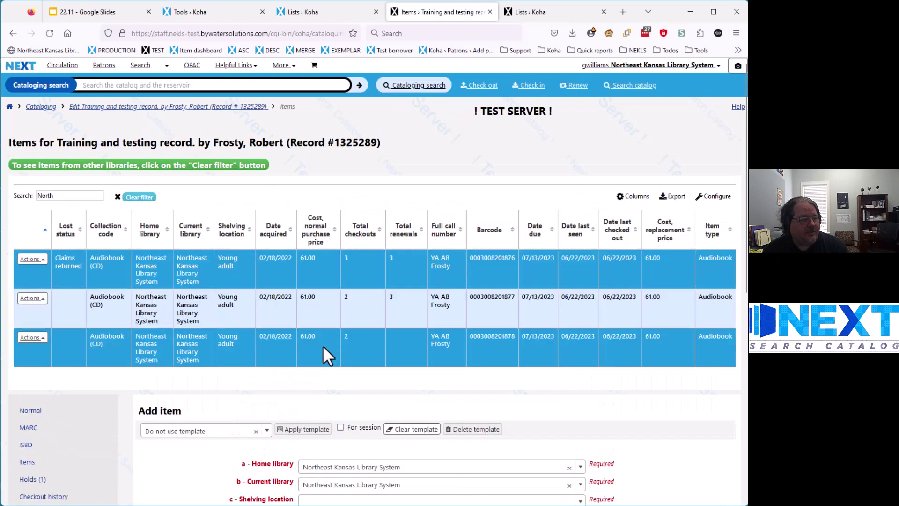
# Apply the saved template GHW-001 to the Add item form.
pyautogui.scroll(-5, 291, 352)
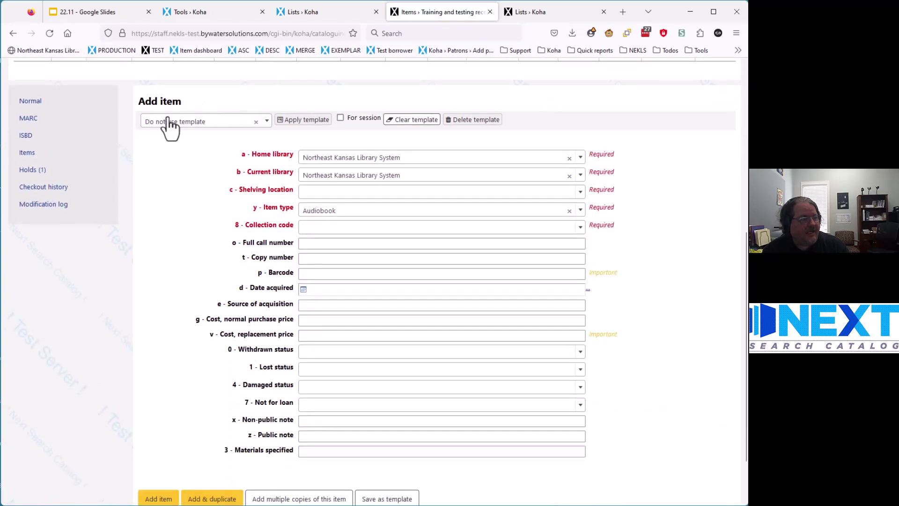
pyautogui.scroll(-2, 515, 165)
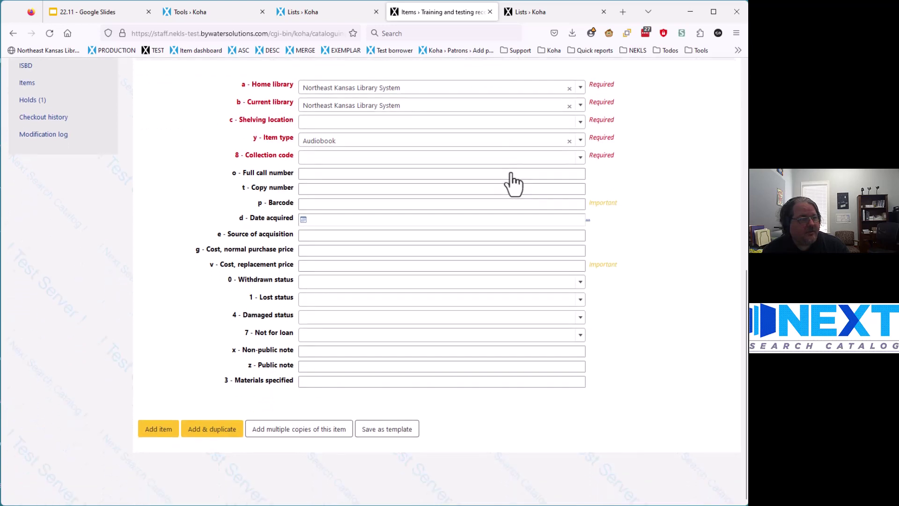
pyautogui.scroll(3, 513, 182)
pyautogui.scroll(-3, 512, 187)
pyautogui.scroll(5, 511, 183)
pyautogui.click(266, 207)
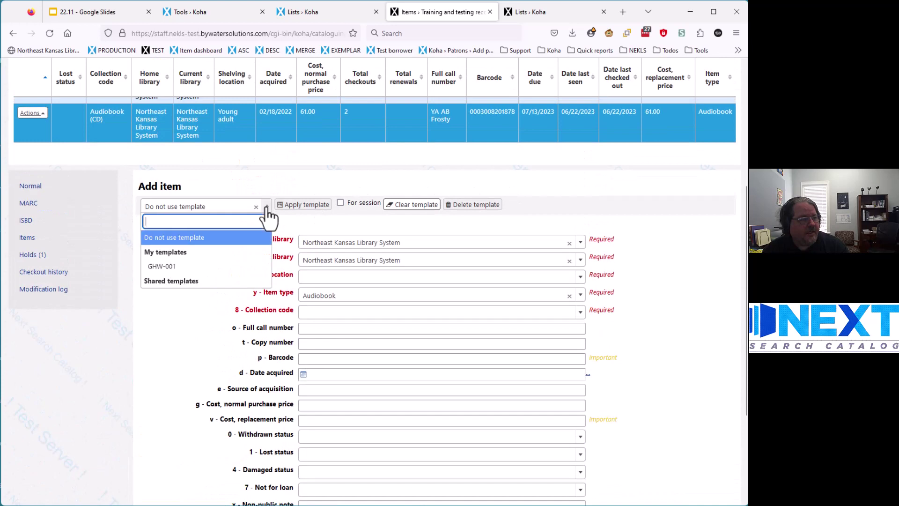
pyautogui.click(161, 266)
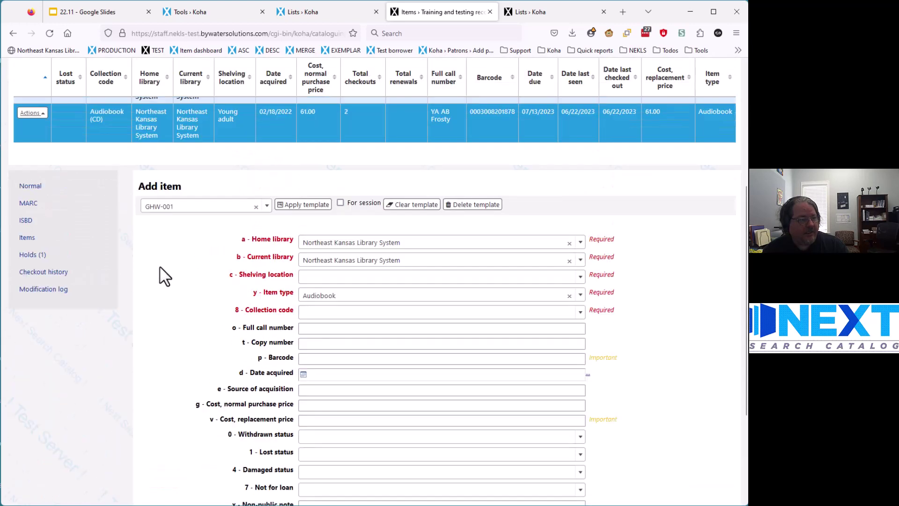
pyautogui.click(297, 204)
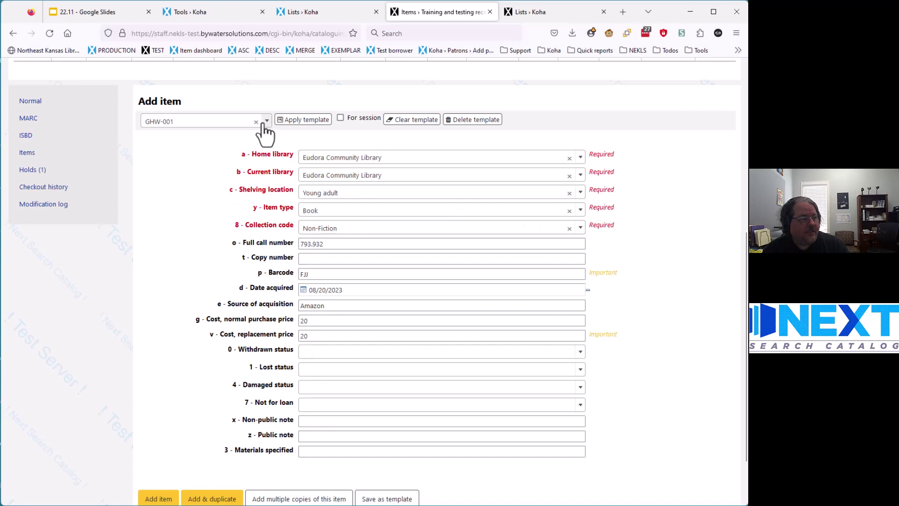
# Discard the applied template values by reloading the page and reopening the item editor from the record's Normal details view.
pyautogui.scroll(5, 229, 164)
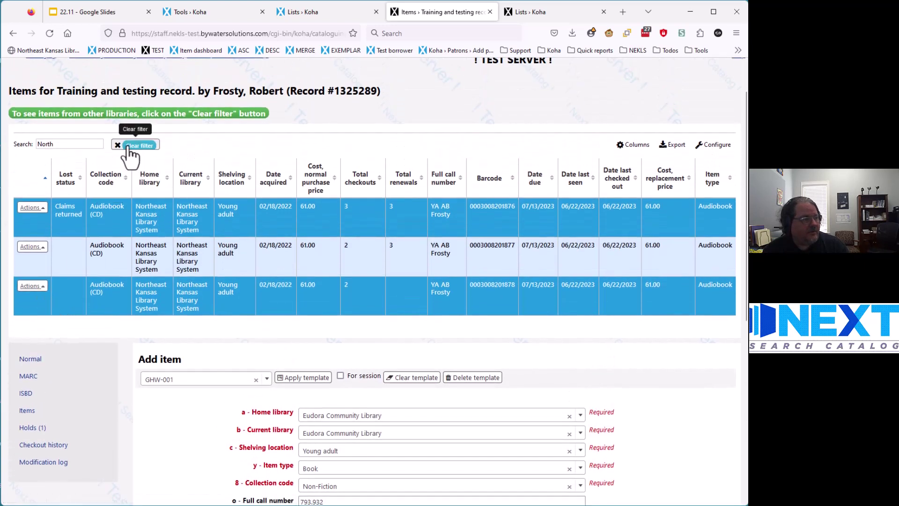
pyautogui.click(45, 34)
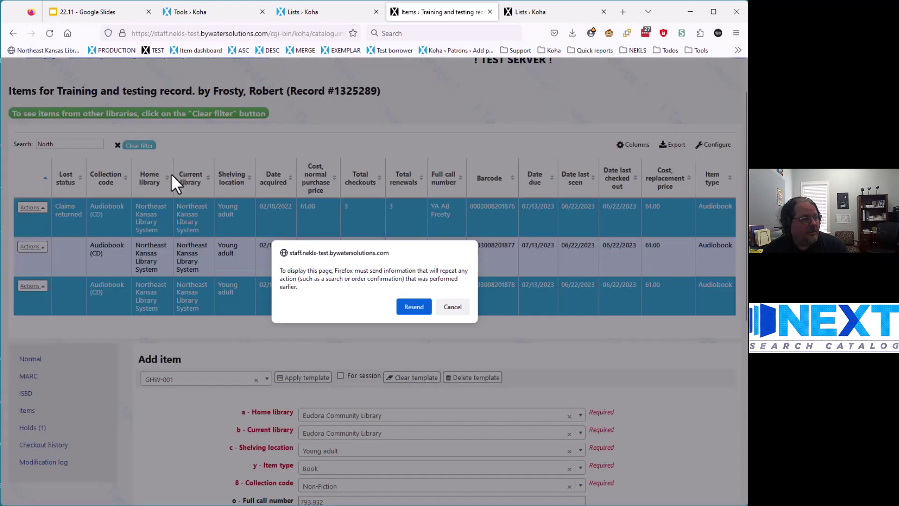
pyautogui.click(419, 310)
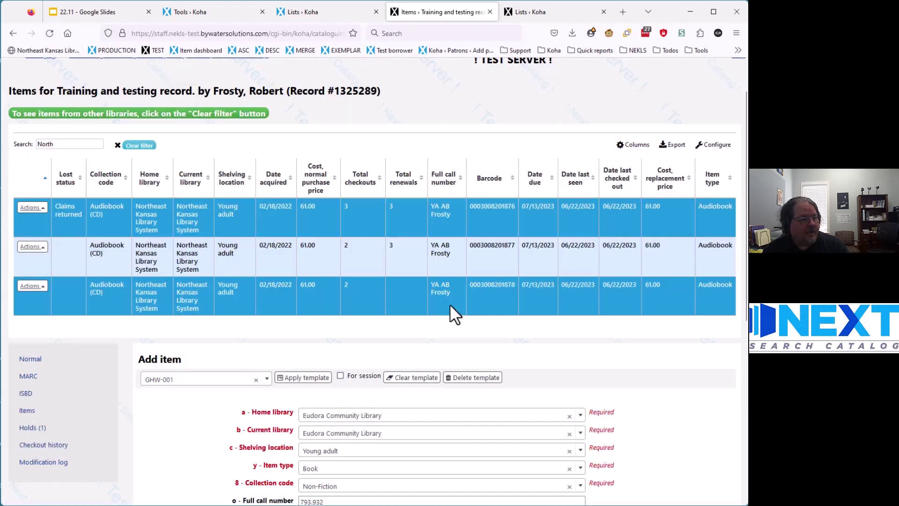
pyautogui.click(52, 362)
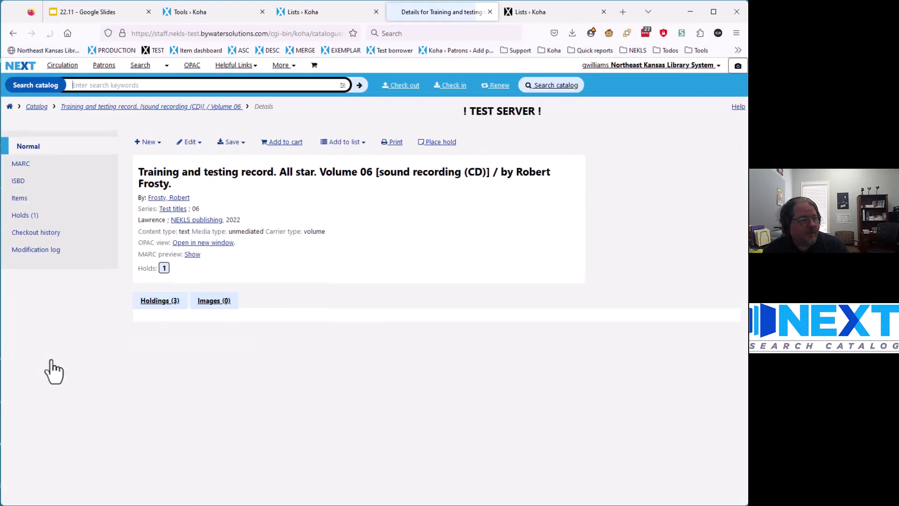
pyautogui.click(197, 146)
pyautogui.click(196, 193)
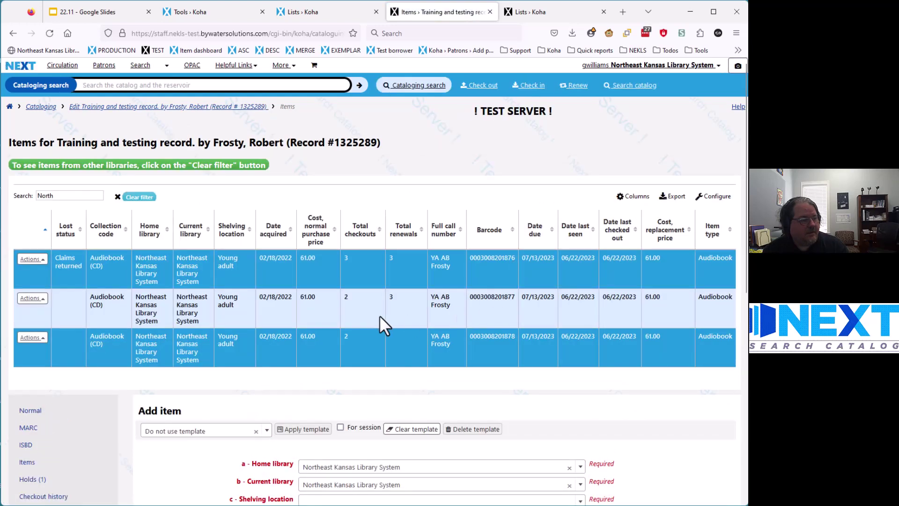
# Fill the reopened Add item form from the GHW-001 template again.
pyautogui.scroll(-6, 370, 315)
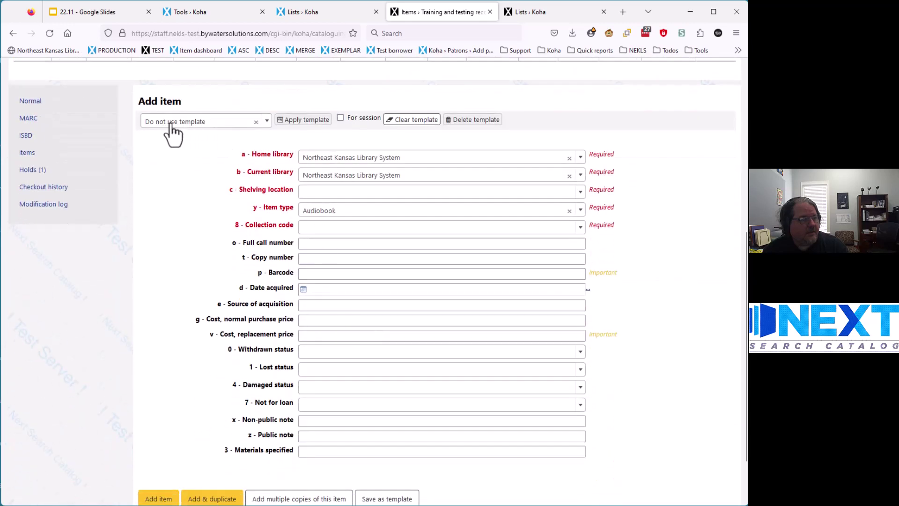
pyautogui.click(260, 123)
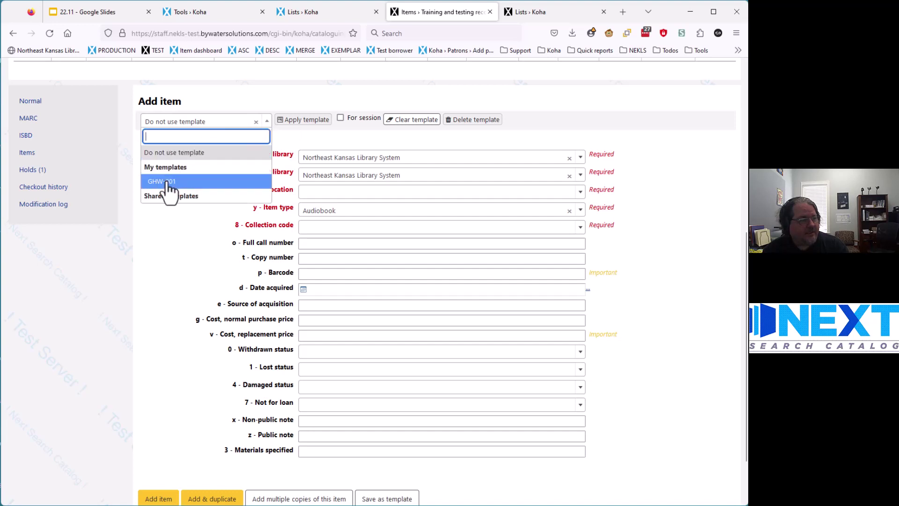
pyautogui.click(168, 183)
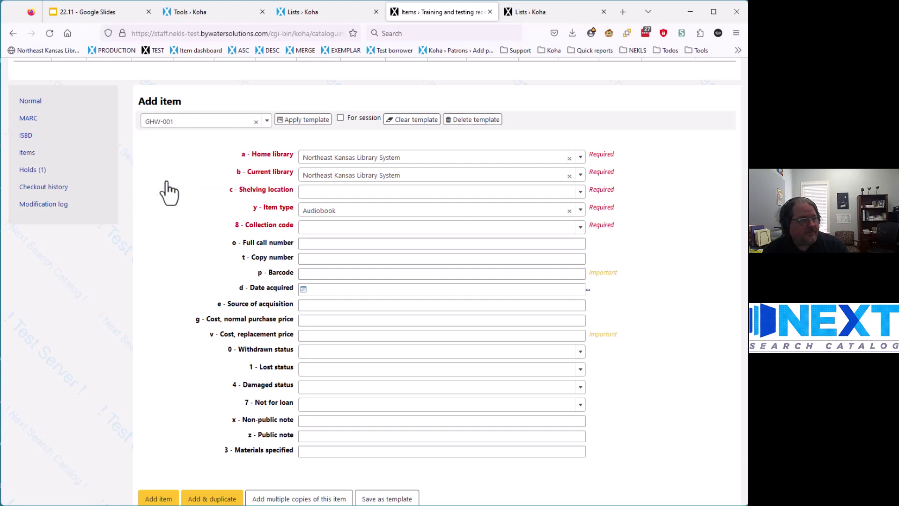
pyautogui.click(294, 121)
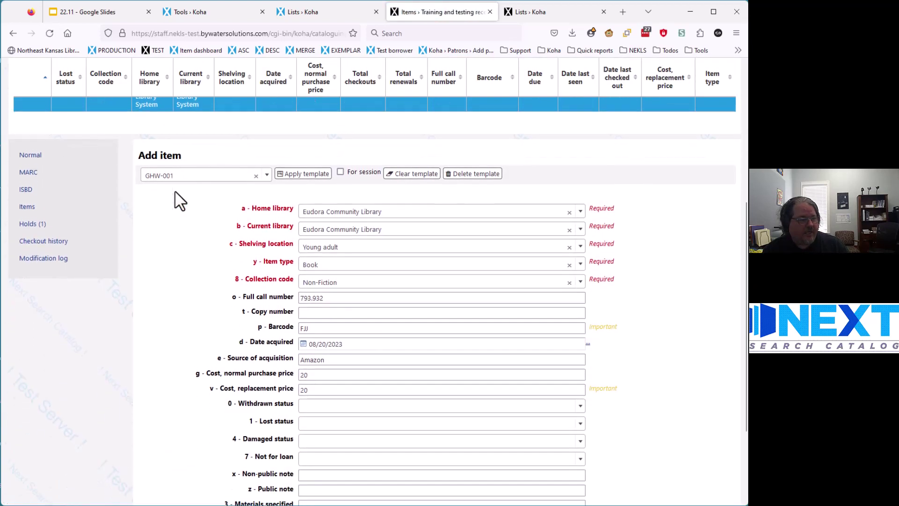
# Review the template-filled item fields and clear the template from the Add item form.
pyautogui.scroll(-2, 181, 202)
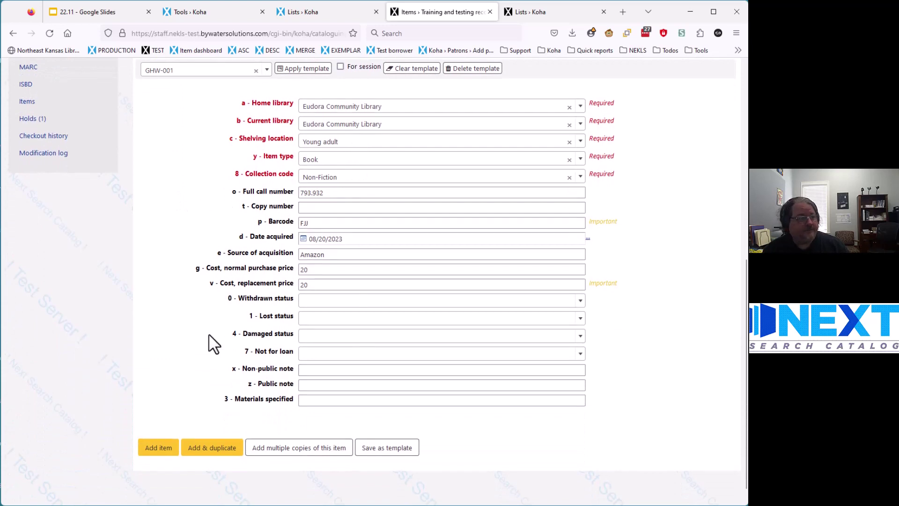
pyautogui.scroll(3, 211, 344)
pyautogui.scroll(6, 210, 343)
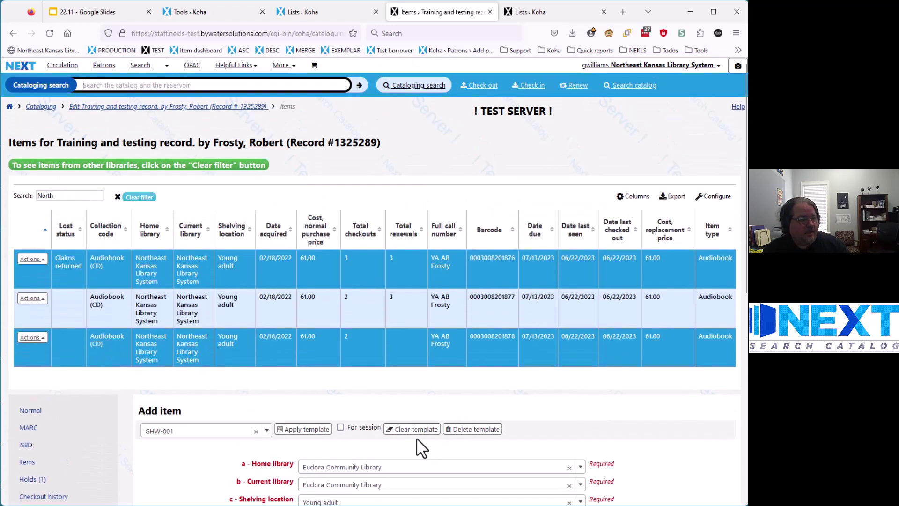
pyautogui.click(407, 429)
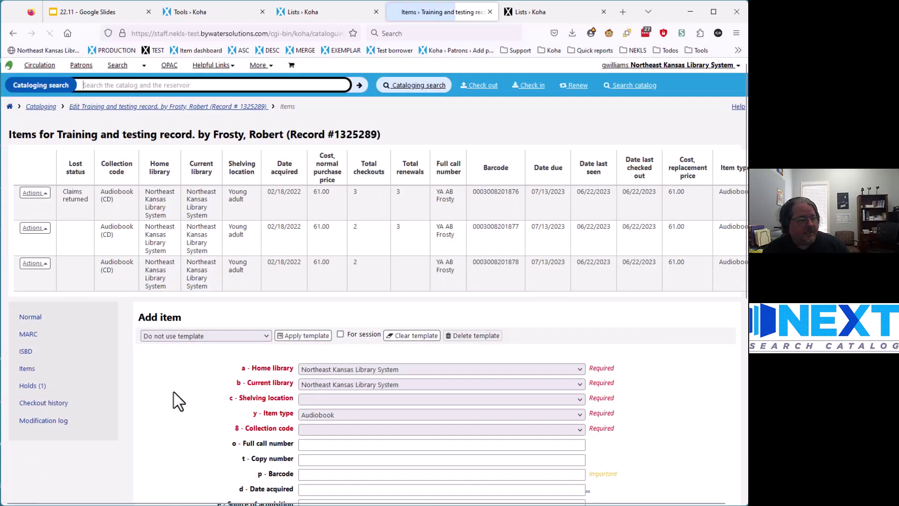
# Set the new item's shelving location to Adult and its item type to Book.
pyautogui.scroll(-5, 177, 402)
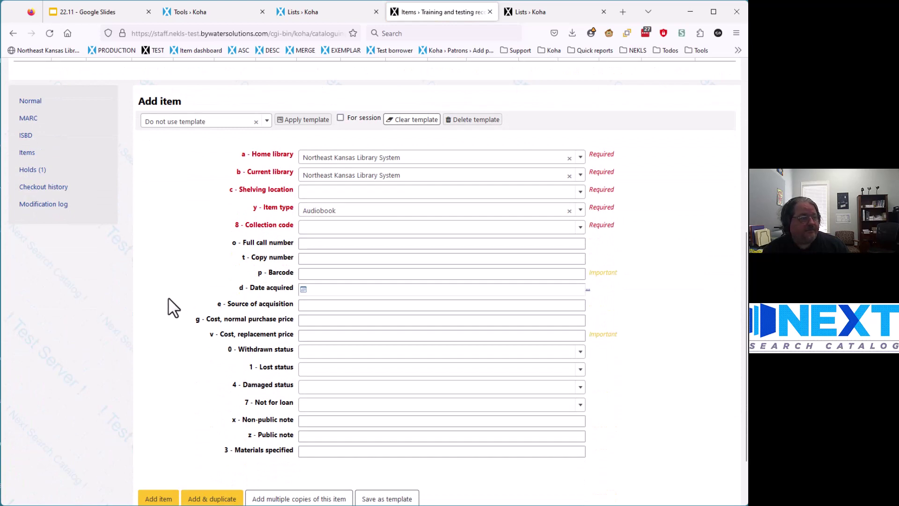
pyautogui.scroll(-2, 173, 307)
pyautogui.scroll(2, 174, 308)
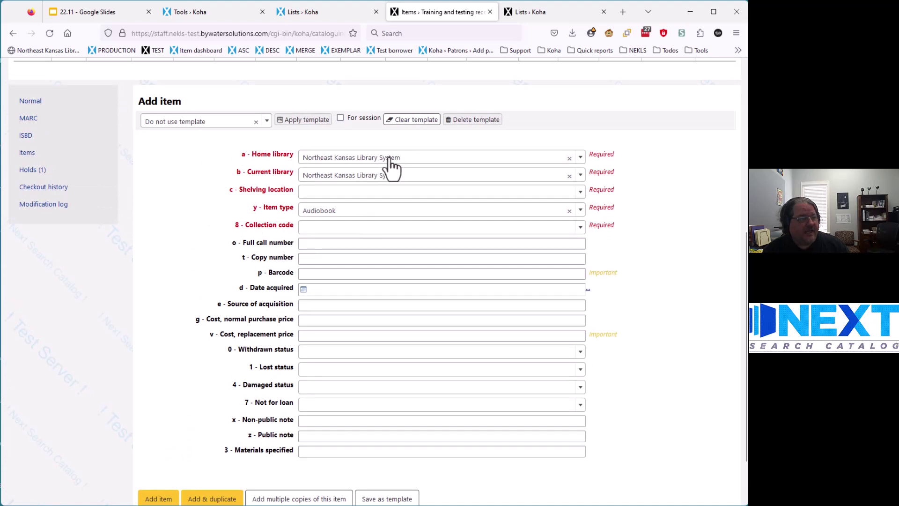
pyautogui.click(319, 192)
pyautogui.click(311, 226)
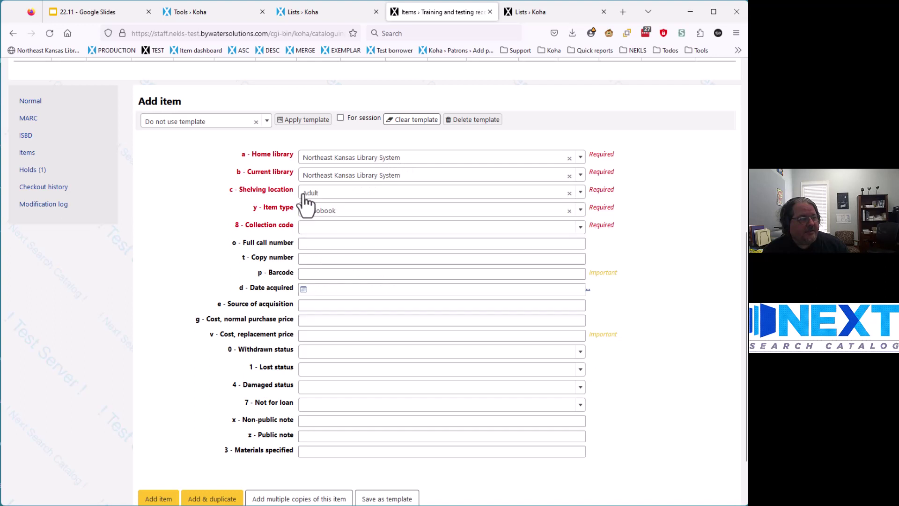
pyautogui.click(328, 226)
pyautogui.scroll(-2, 333, 300)
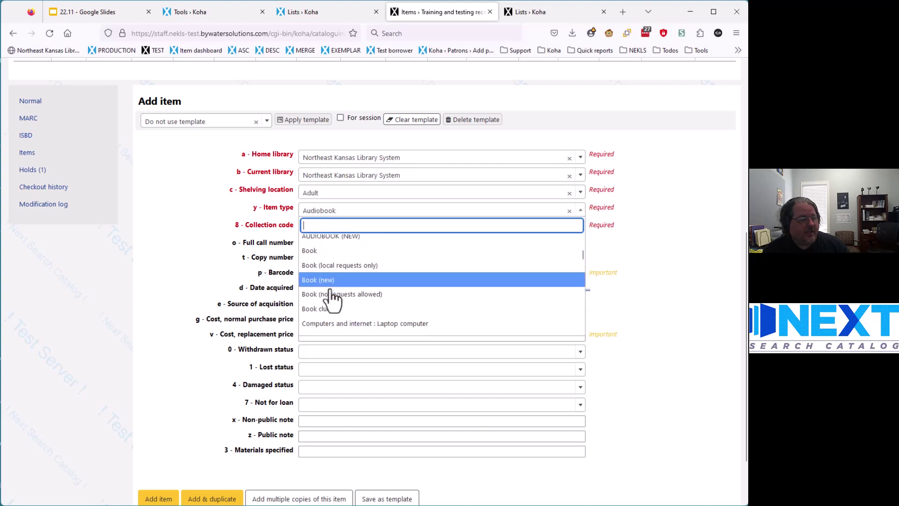
pyautogui.click(313, 249)
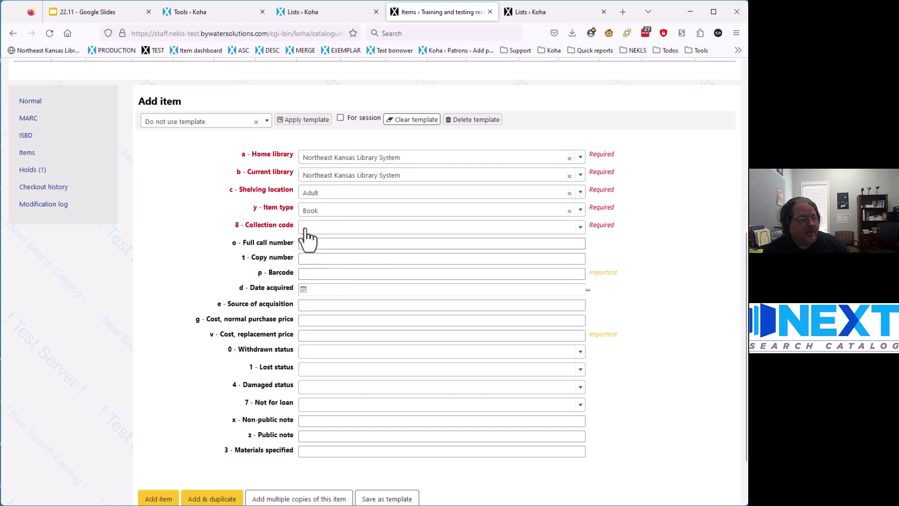
# Set the new item's collection code to Non-Fiction.
pyautogui.click(306, 228)
pyautogui.scroll(-4, 348, 349)
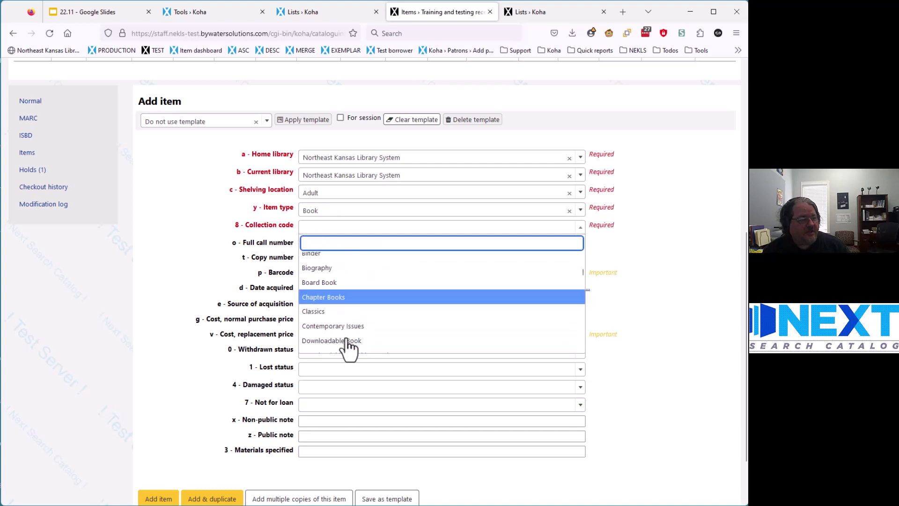
pyautogui.scroll(-5, 349, 349)
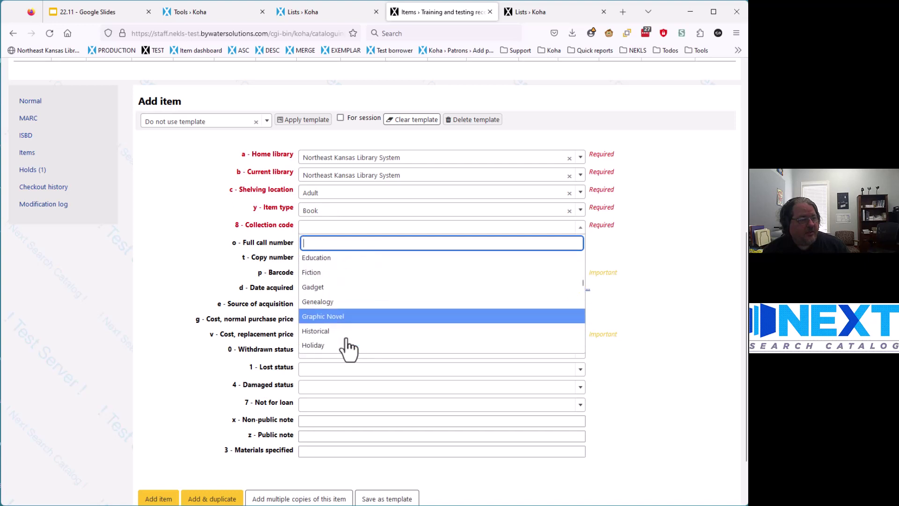
pyautogui.scroll(-4, 349, 349)
pyautogui.scroll(-4, 349, 349)
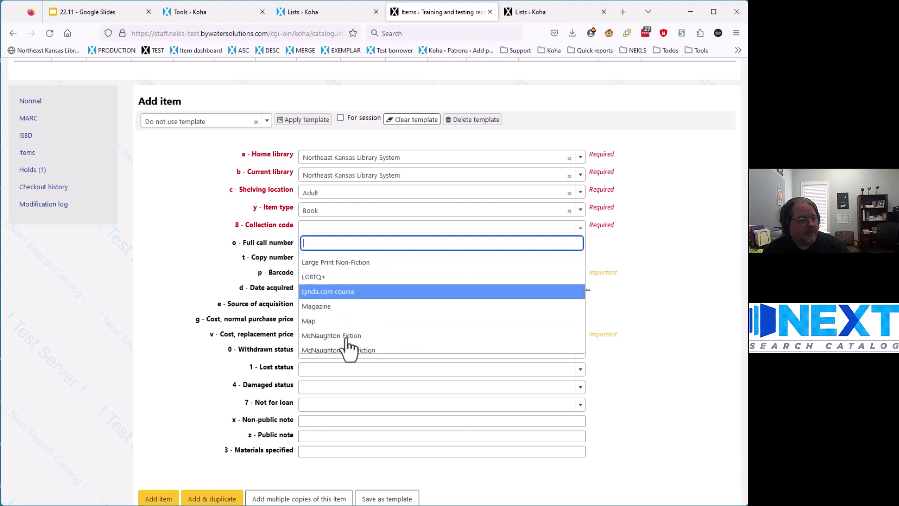
pyautogui.scroll(-1, 337, 299)
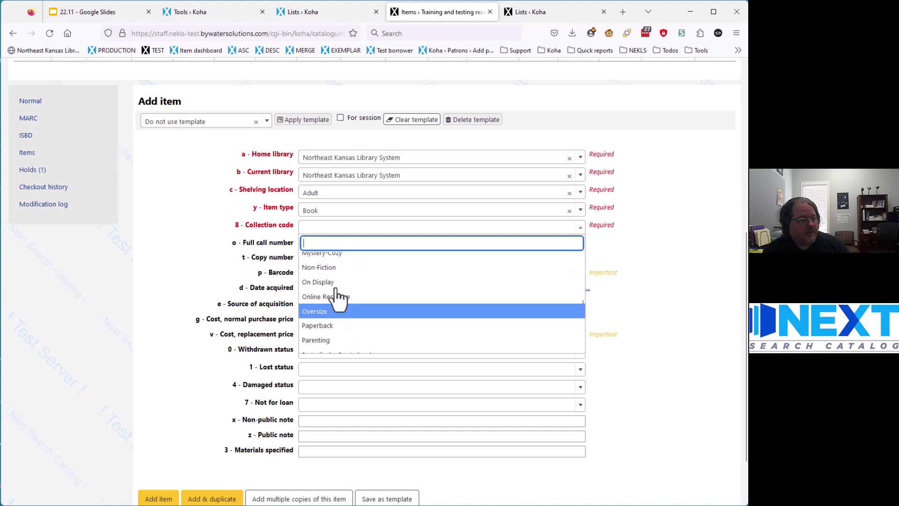
pyautogui.click(333, 264)
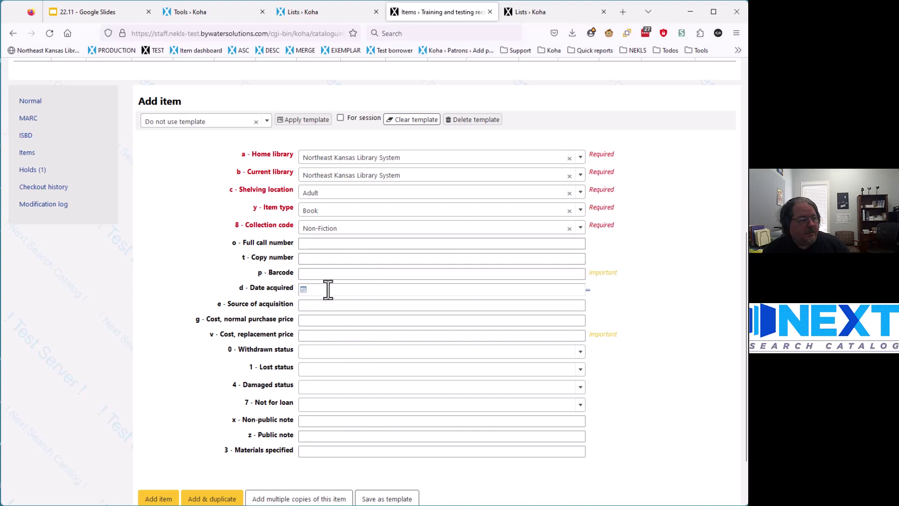
# Enter Amazon as the source of acquisition, 39.99 as the normal purchase price and 35.99 as the replacement price.
pyautogui.click(323, 305)
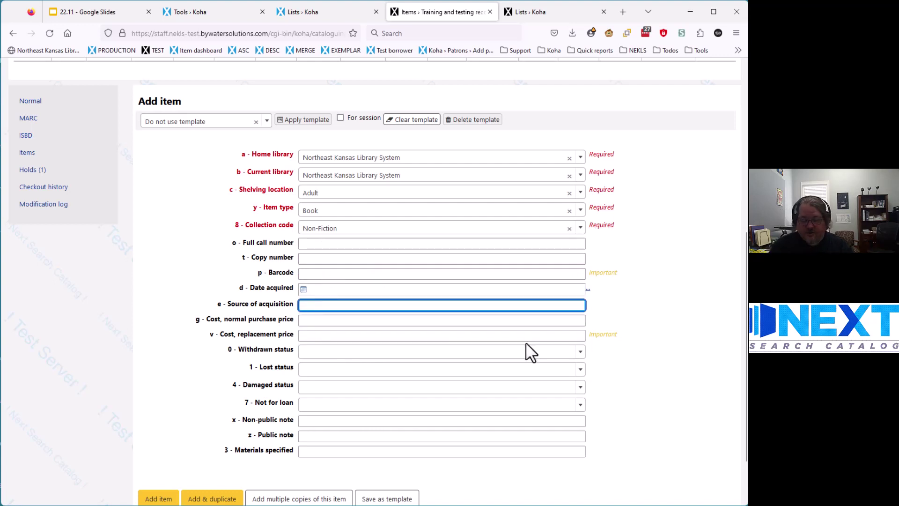
pyautogui.write('Ama')
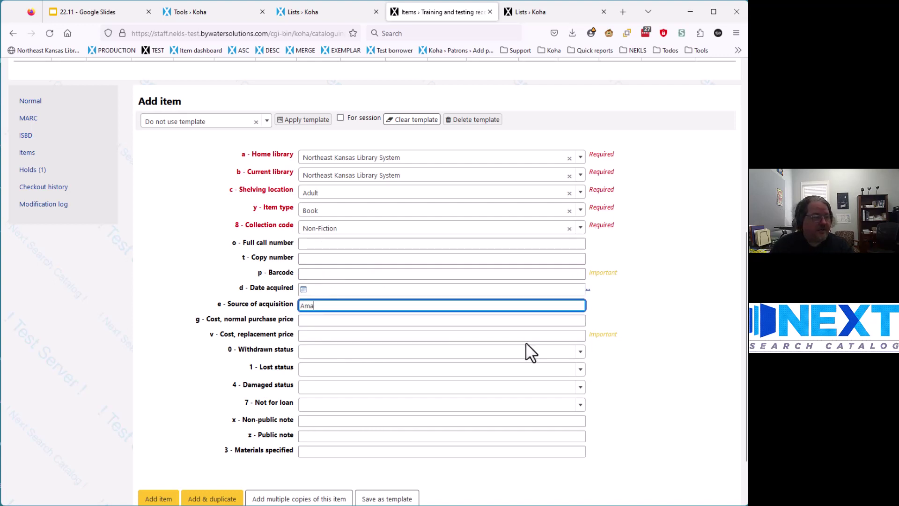
pyautogui.write('zon')
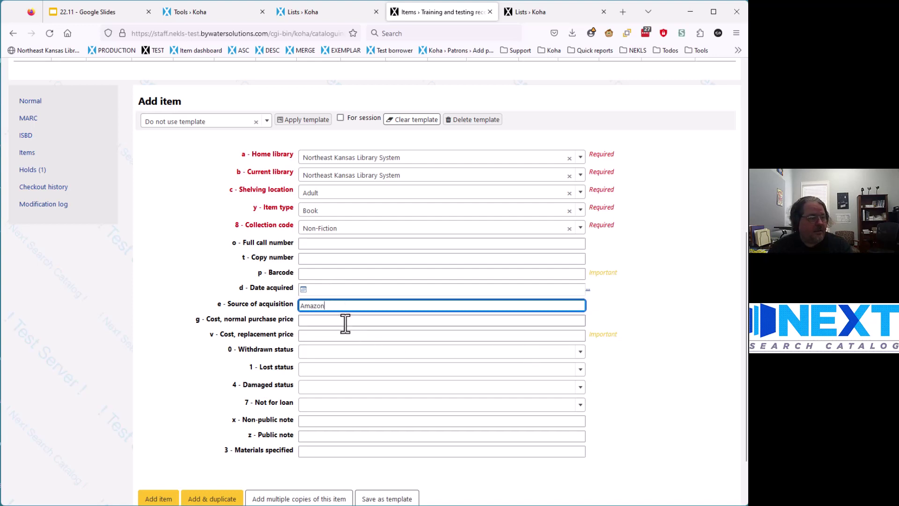
pyautogui.click(407, 321)
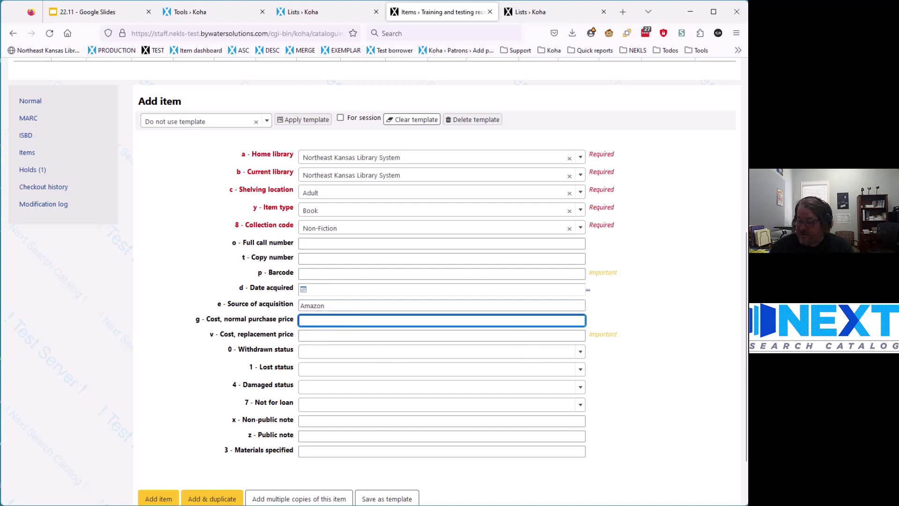
pyautogui.write('39.99')
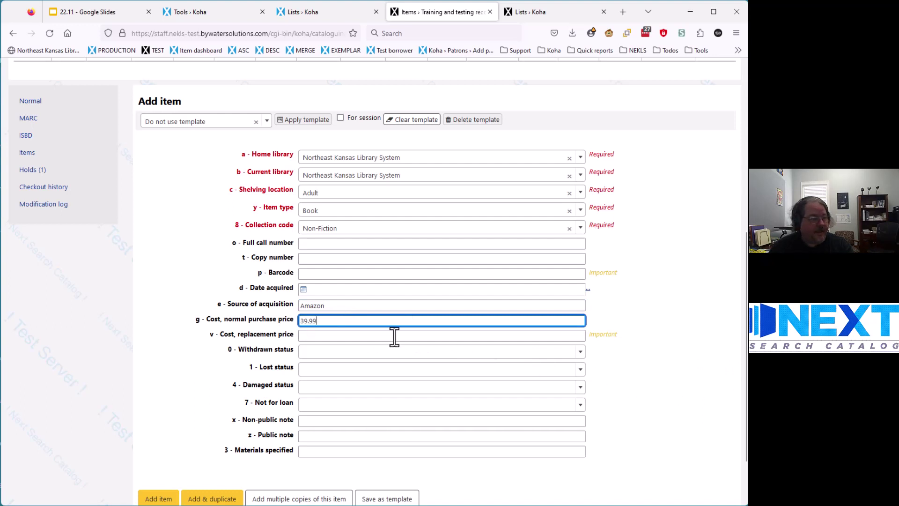
pyautogui.click(300, 336)
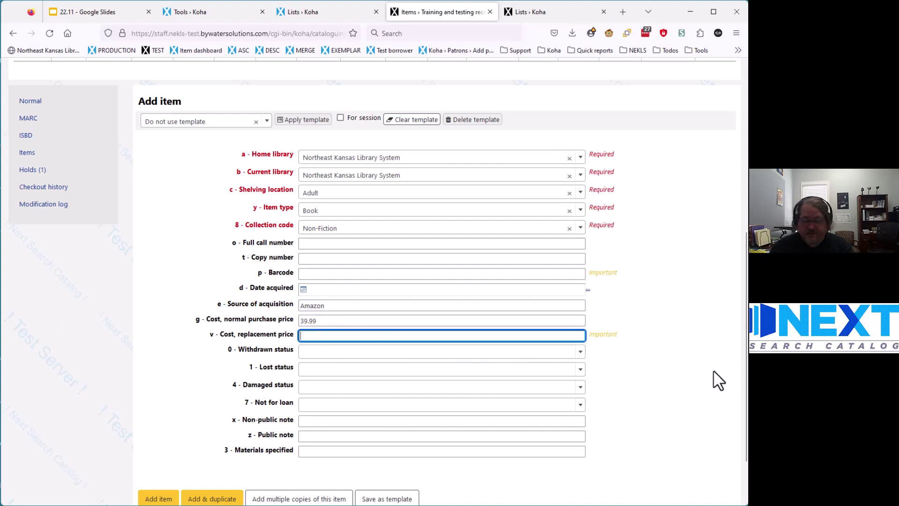
pyautogui.write('35.99')
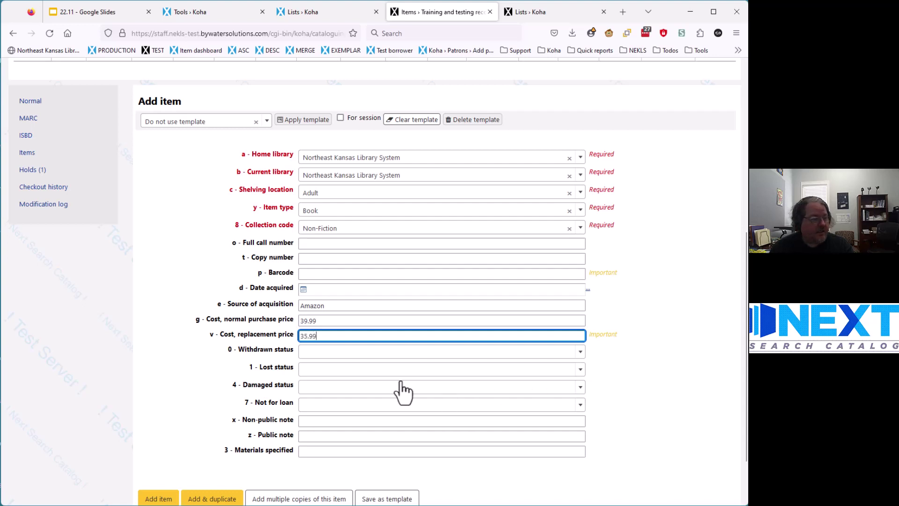
# Review the filled-in Add item form and check which item templates are available.
pyautogui.scroll(-3, 389, 386)
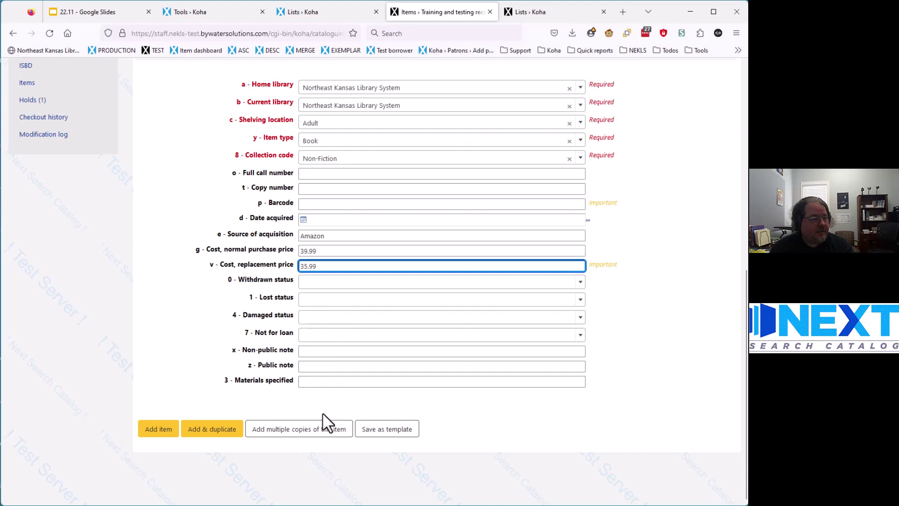
pyautogui.scroll(5, 201, 401)
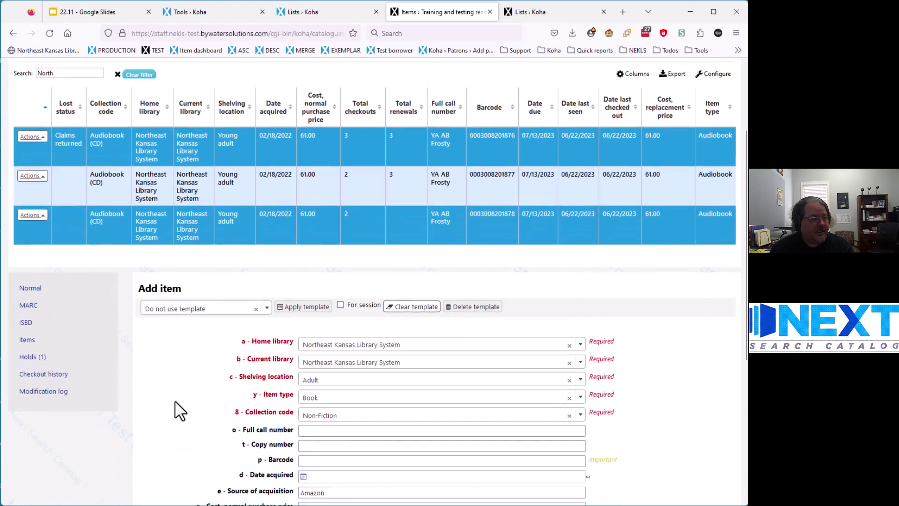
pyautogui.scroll(-3, 180, 411)
pyautogui.scroll(-1, 180, 411)
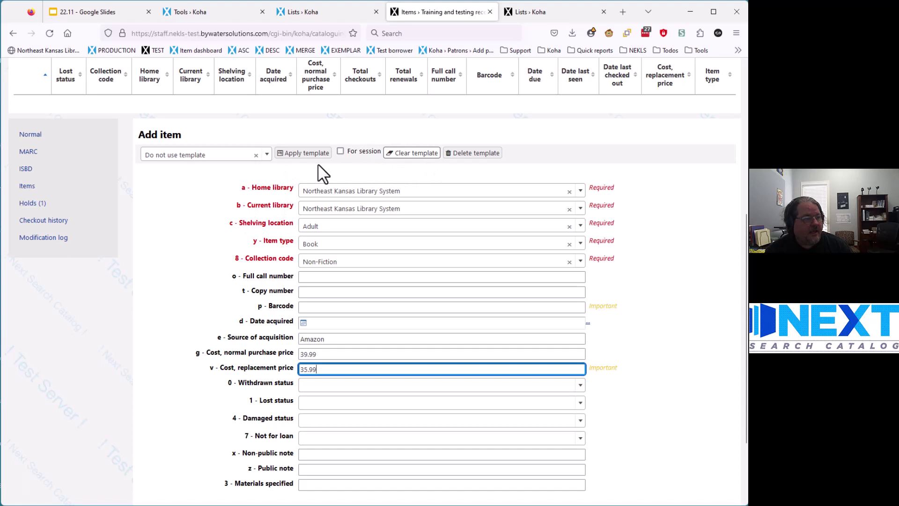
pyautogui.click(267, 156)
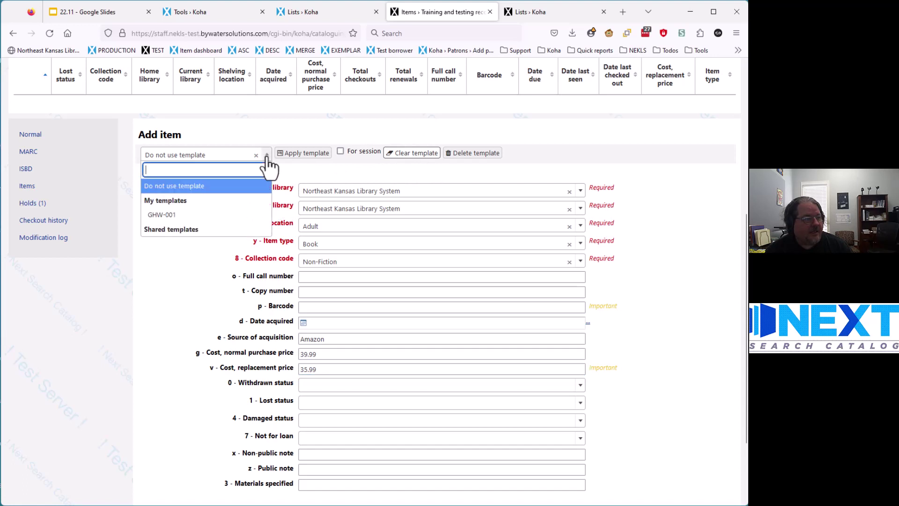
pyautogui.click(267, 158)
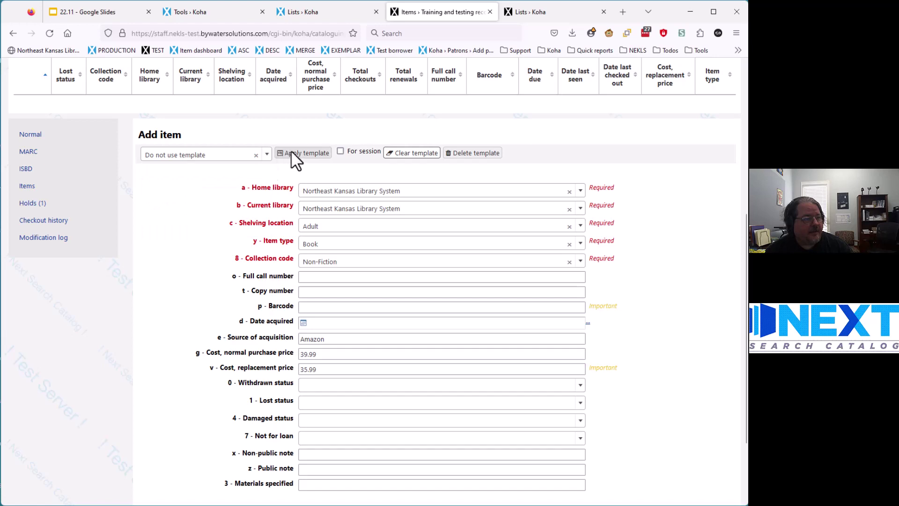
# Save the entered item values as a new unshared template named "GHW - Adult non-fiction book".
pyautogui.scroll(-3, 234, 281)
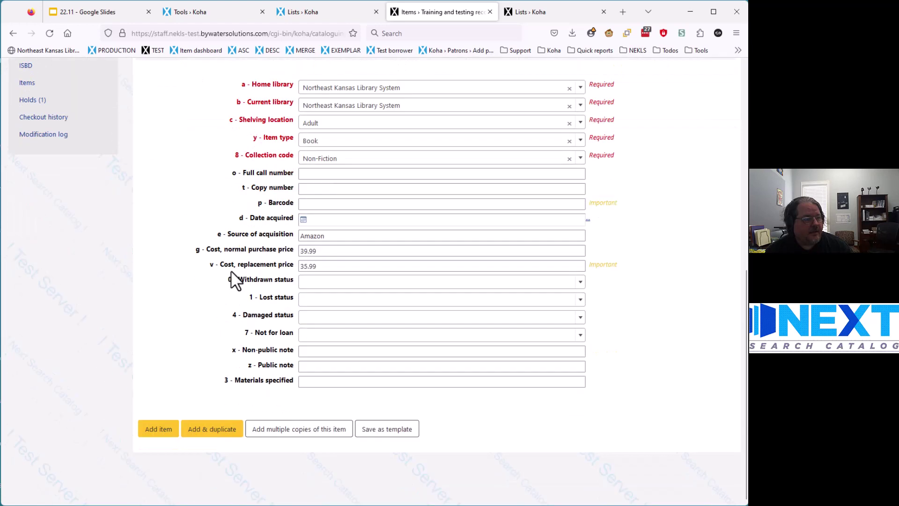
pyautogui.click(387, 432)
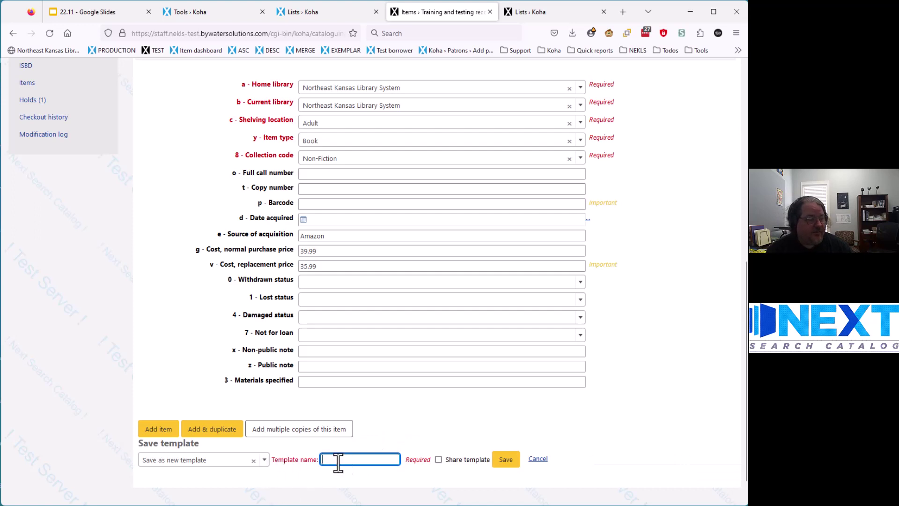
pyautogui.write('GHW')
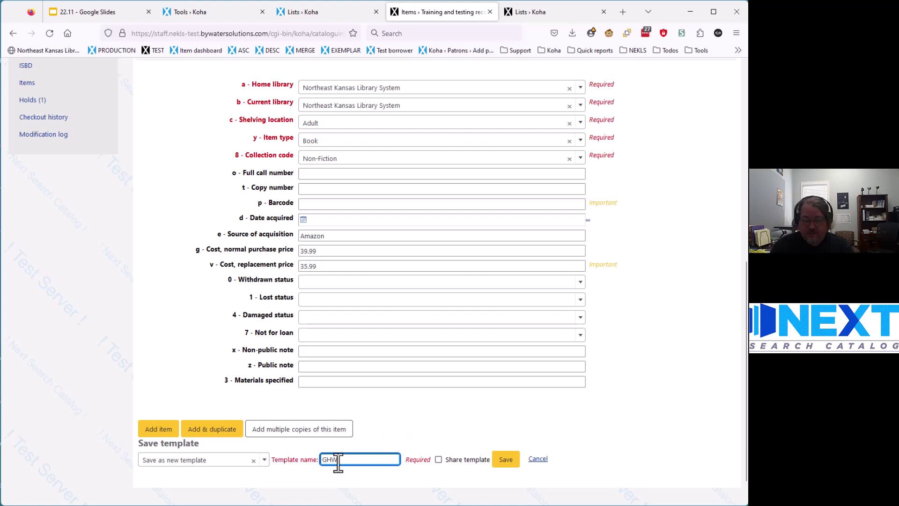
pyautogui.write(' F')
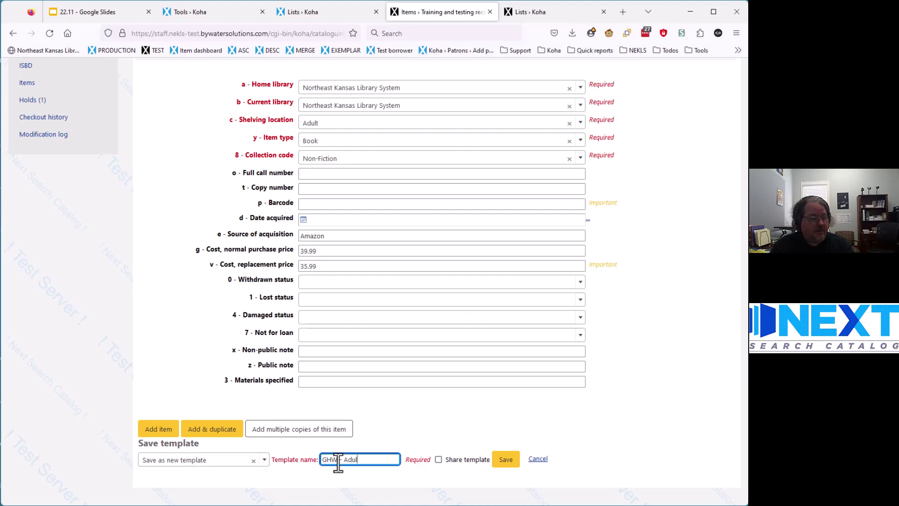
pyautogui.write(' - Adult non-fiction book')
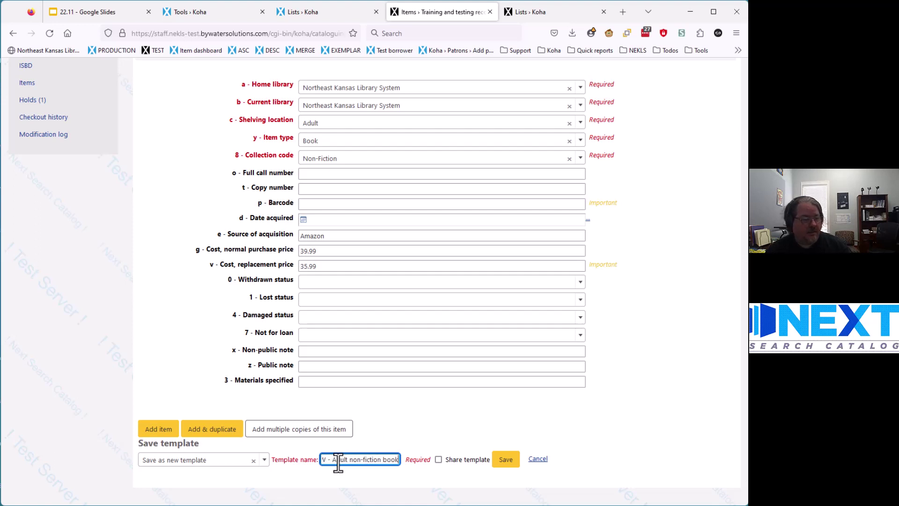
pyautogui.click(507, 461)
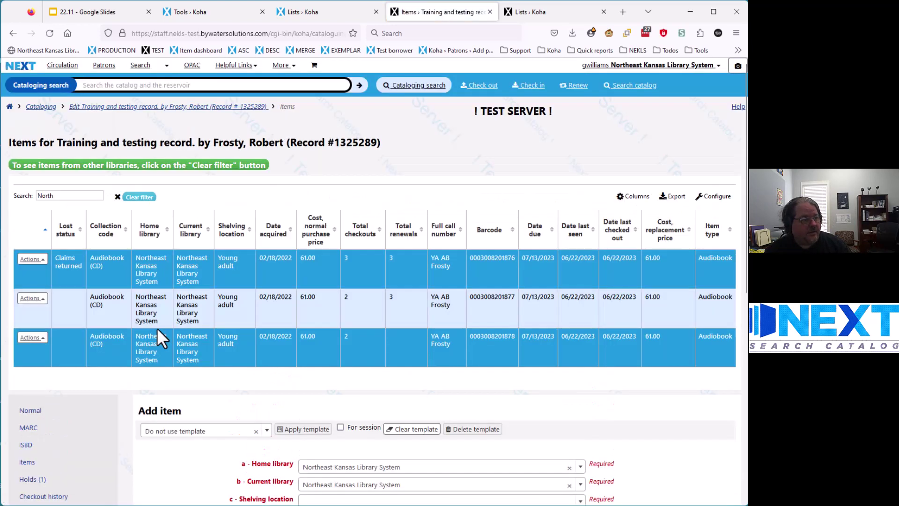
# Apply the "GHW - Adult non-fiction book" template to the Add item form for the whole session.
pyautogui.scroll(-5, 156, 327)
pyautogui.click(267, 173)
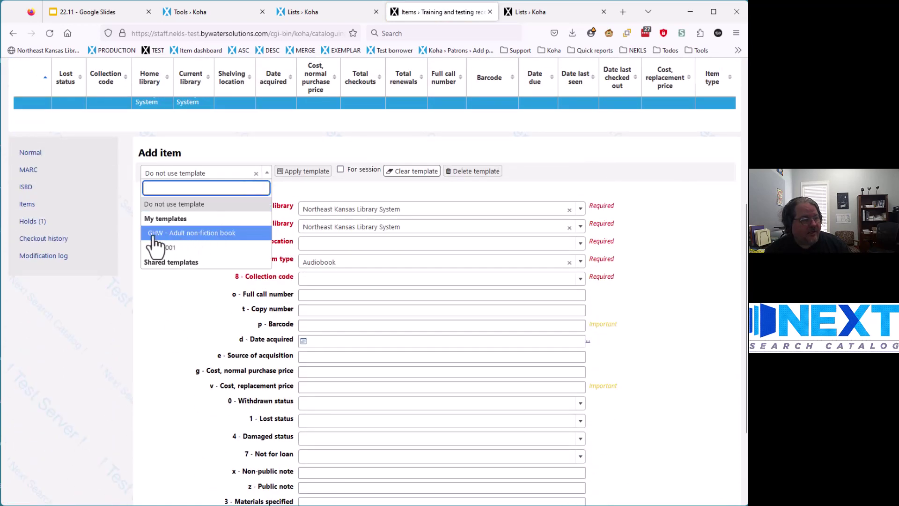
pyautogui.click(189, 237)
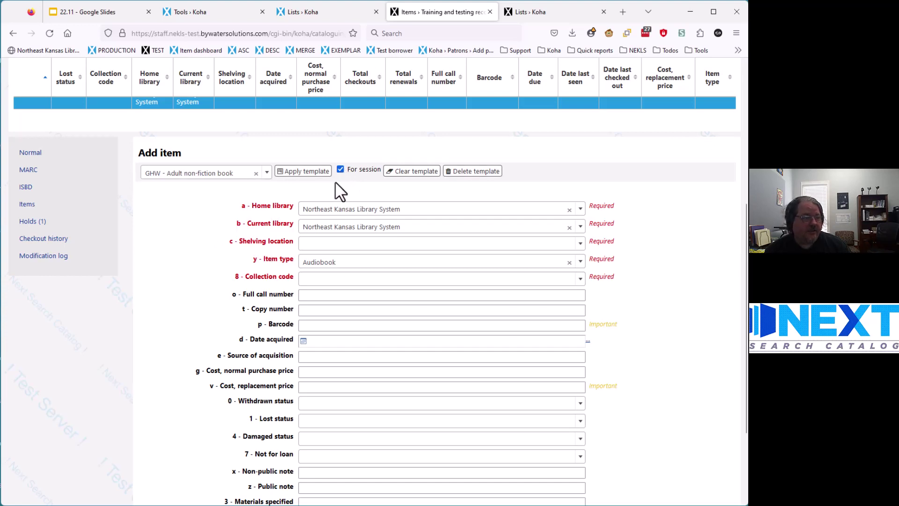
pyautogui.click(303, 171)
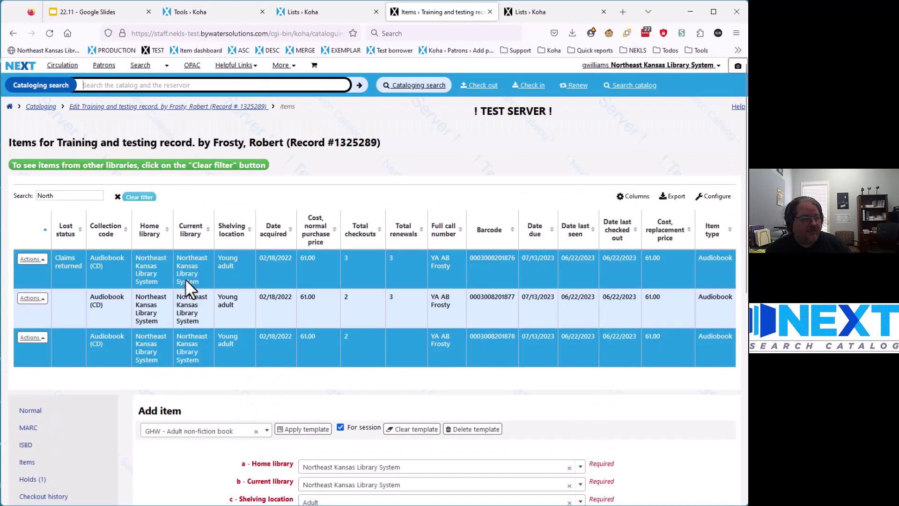
# Check the template-filled fields and add the item to the record with its barcode left empty.
pyautogui.scroll(-6, 185, 279)
pyautogui.scroll(3, 150, 285)
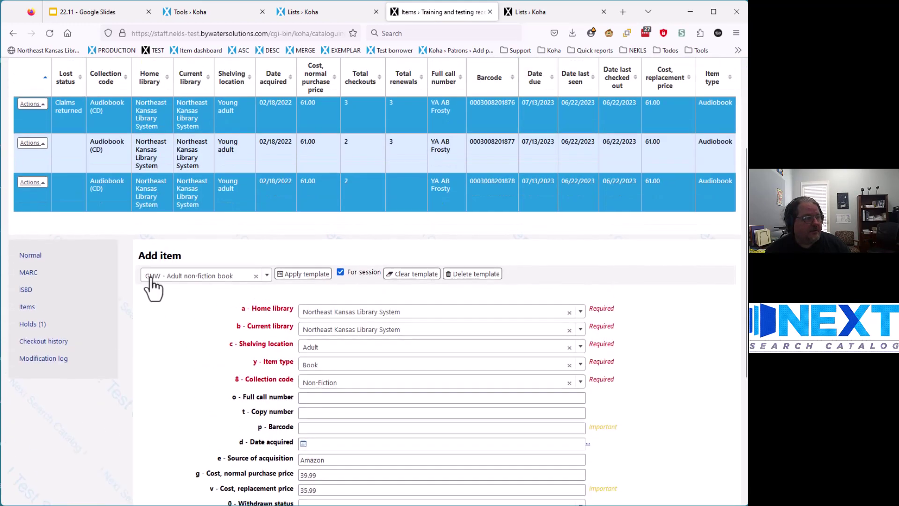
pyautogui.scroll(-4, 150, 276)
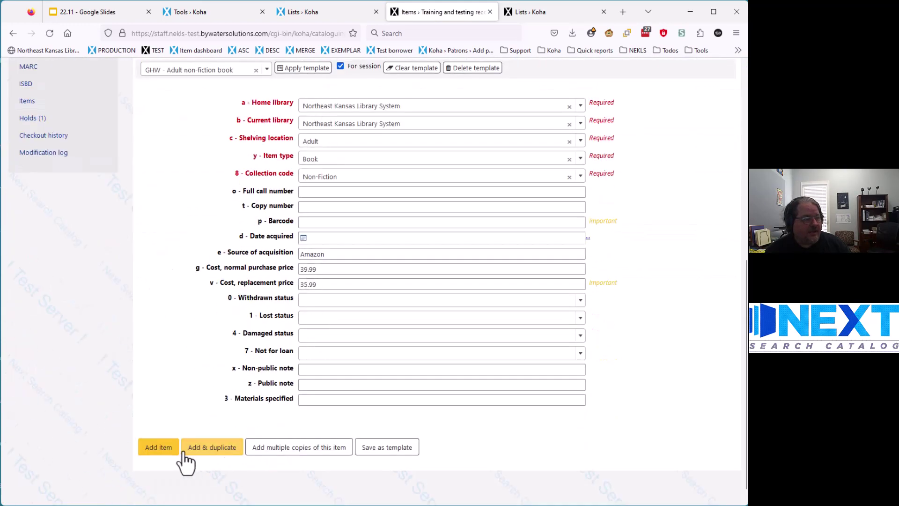
pyautogui.click(156, 448)
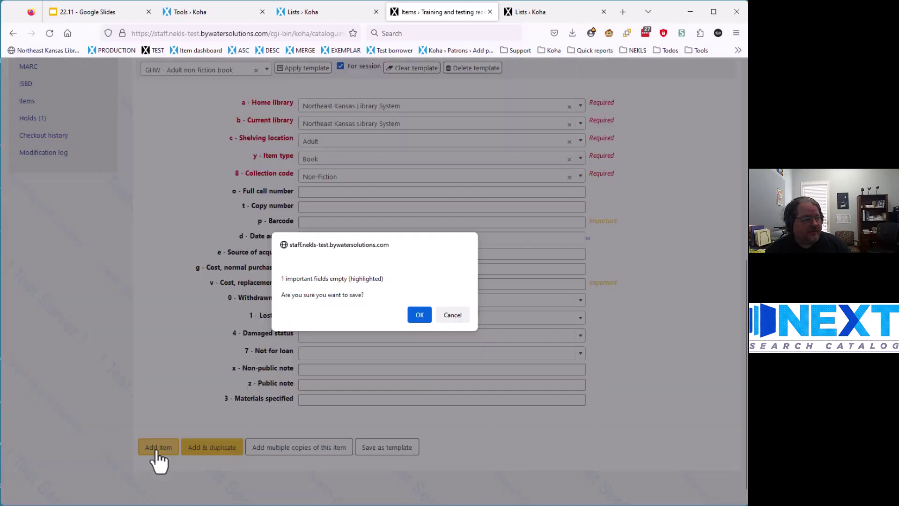
pyautogui.click(418, 315)
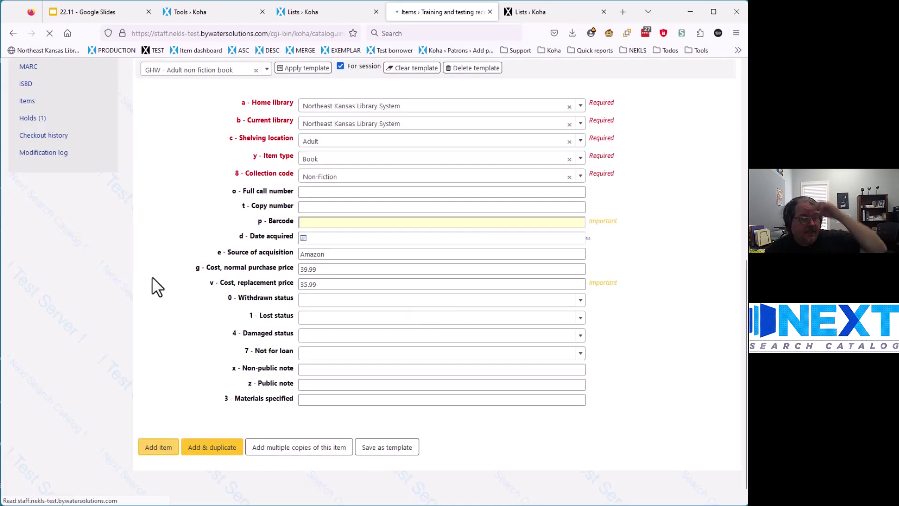
# Reapply the "GHW - Adult non-fiction book" template to the blank Add item form and review the filled fields.
pyautogui.scroll(-5, 152, 276)
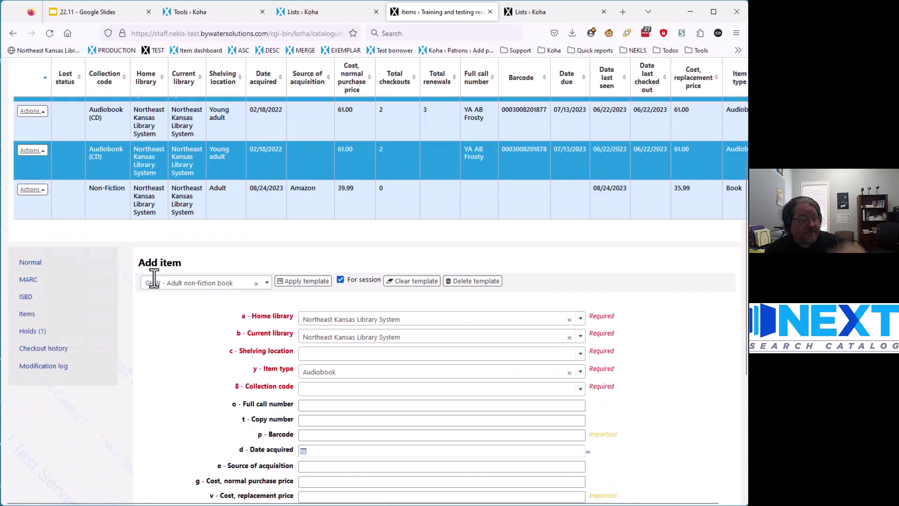
pyautogui.scroll(-2, 154, 278)
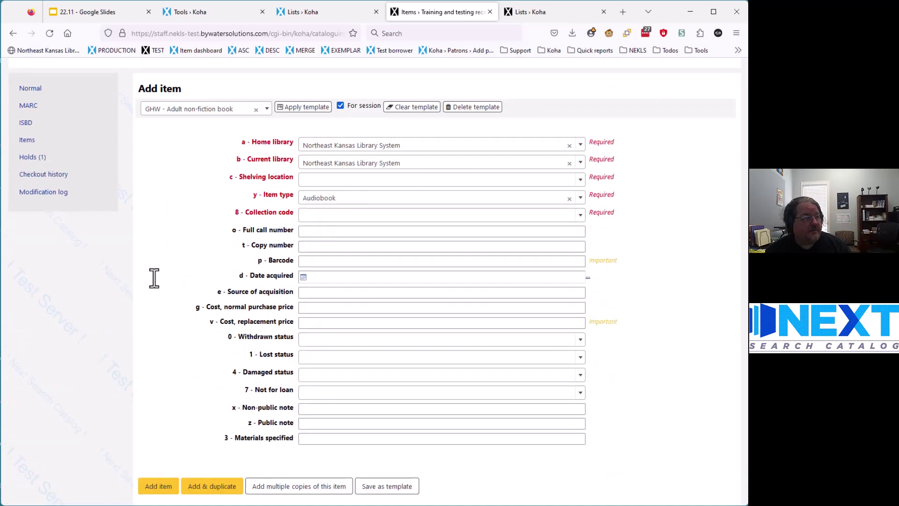
pyautogui.click(305, 108)
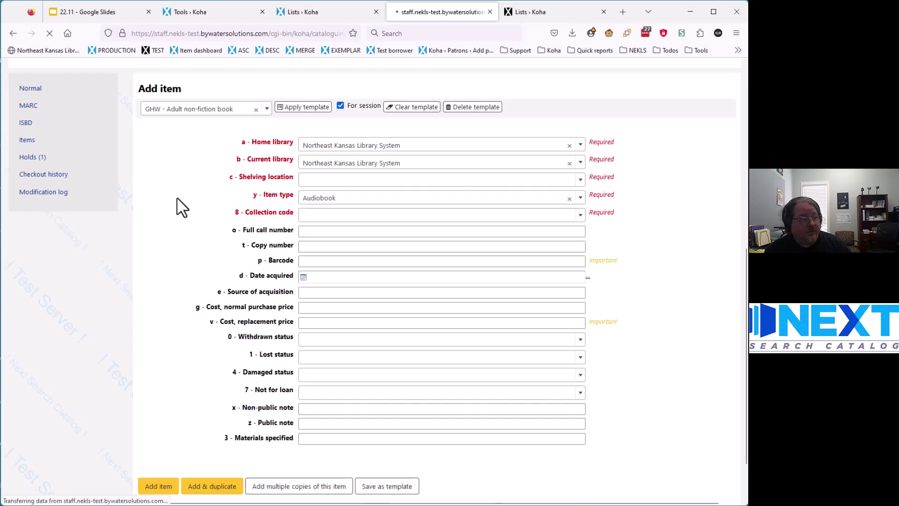
pyautogui.scroll(-3, 195, 363)
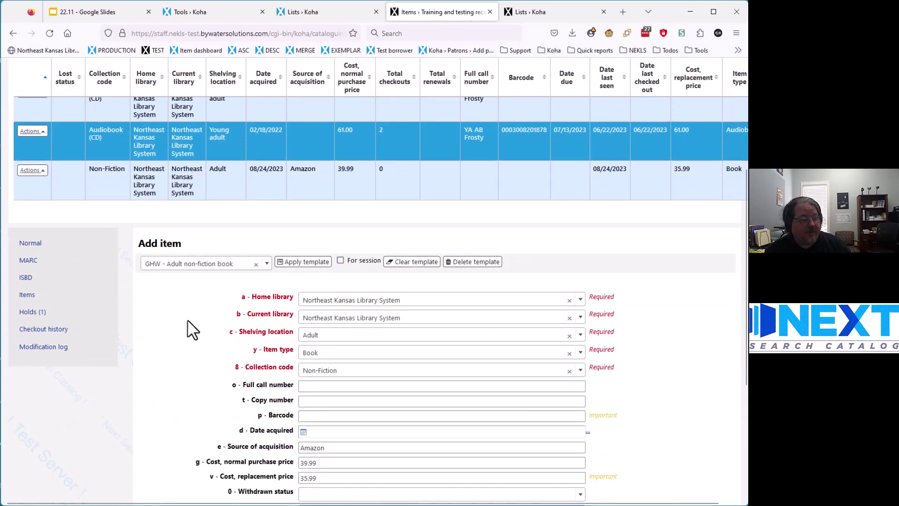
pyautogui.scroll(-4, 192, 330)
pyautogui.scroll(3, 192, 330)
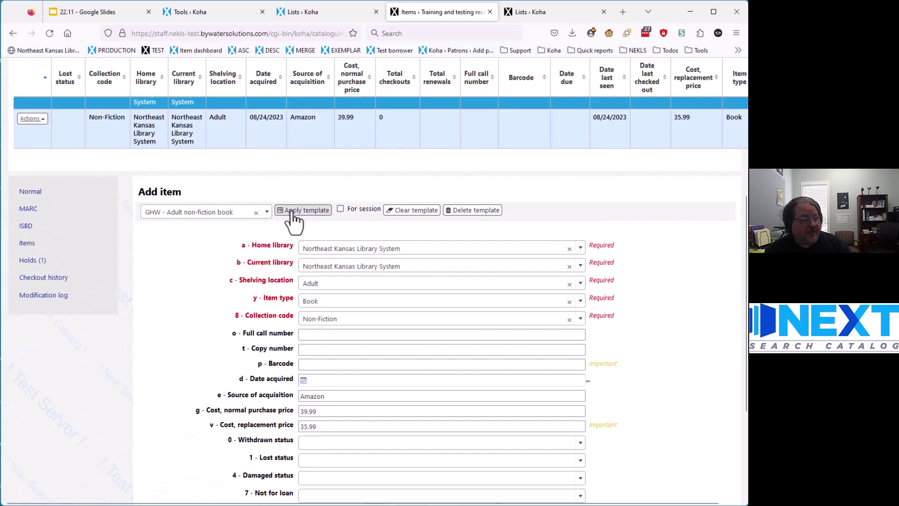
# Review the template-filled item form and the personal and shared groups in the list of available templates.
pyautogui.scroll(-3, 173, 368)
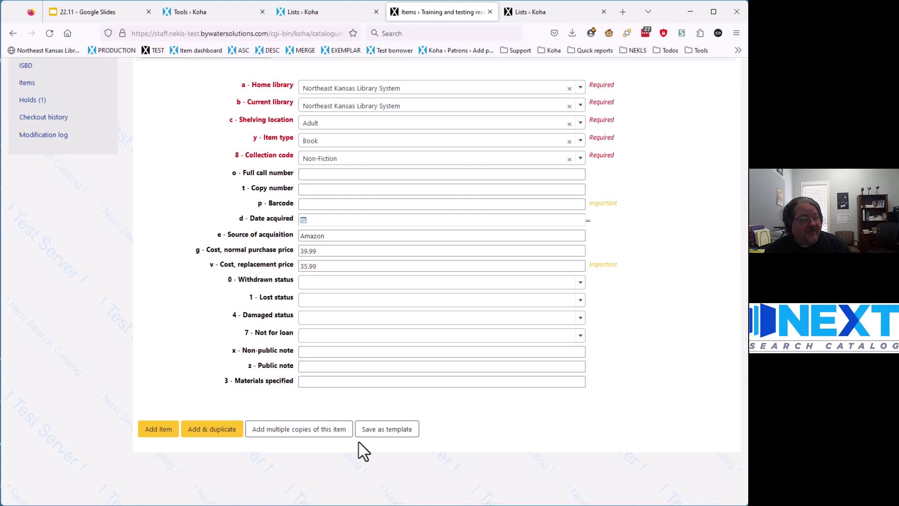
pyautogui.scroll(1, 359, 441)
pyautogui.scroll(3, 358, 444)
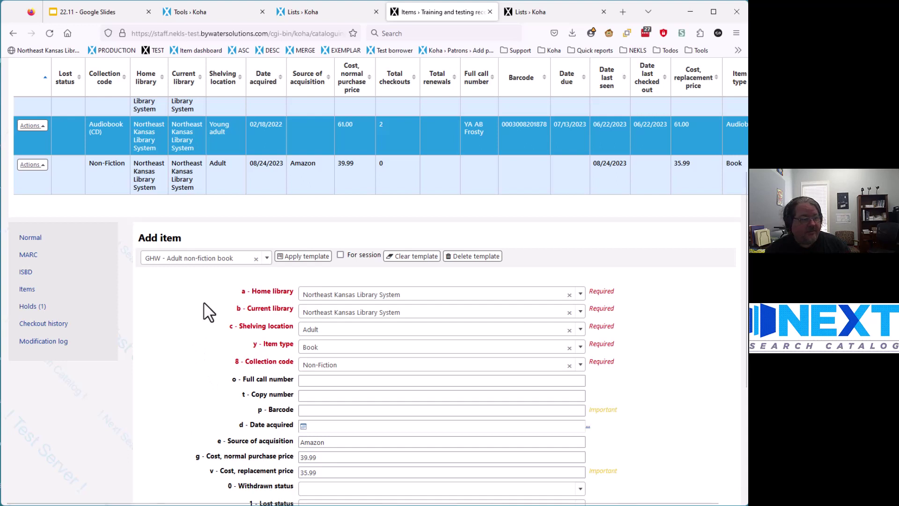
pyautogui.click(266, 257)
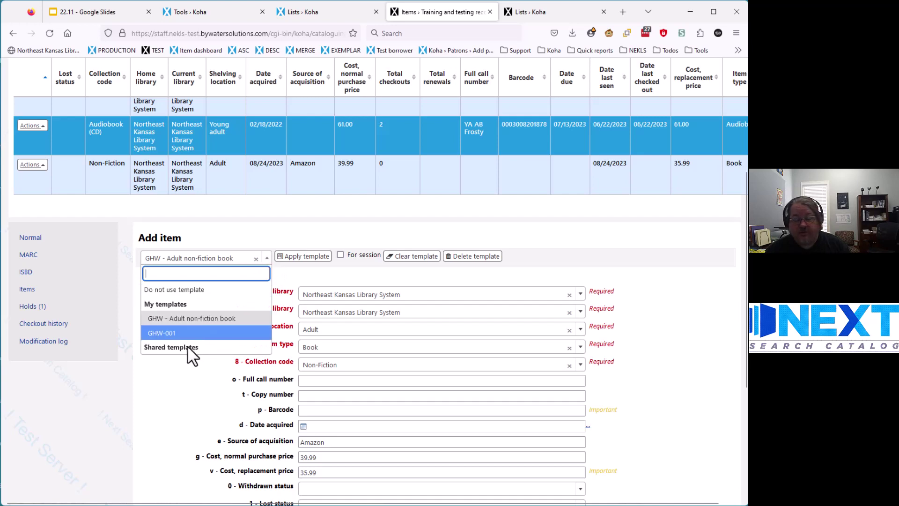
pyautogui.click(168, 377)
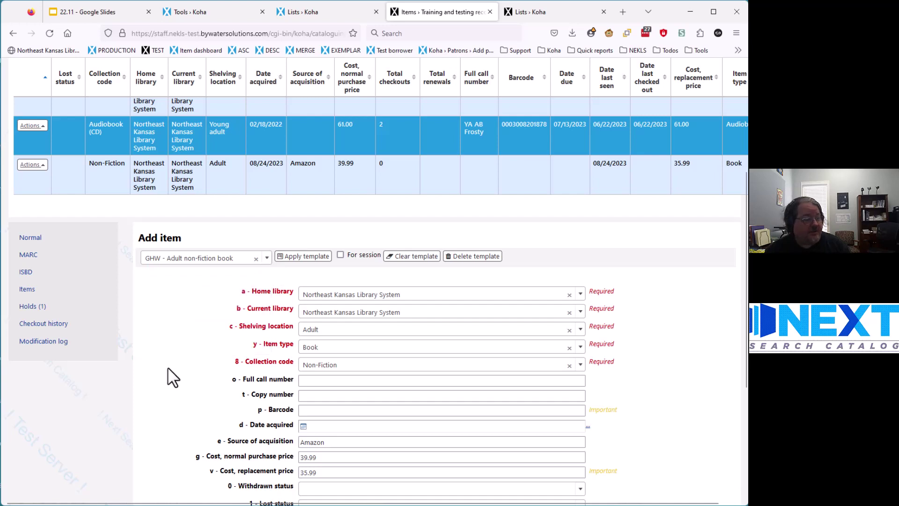
# Open the save-as-template form for the current item values and examine its name and sharing options.
pyautogui.scroll(-4, 173, 377)
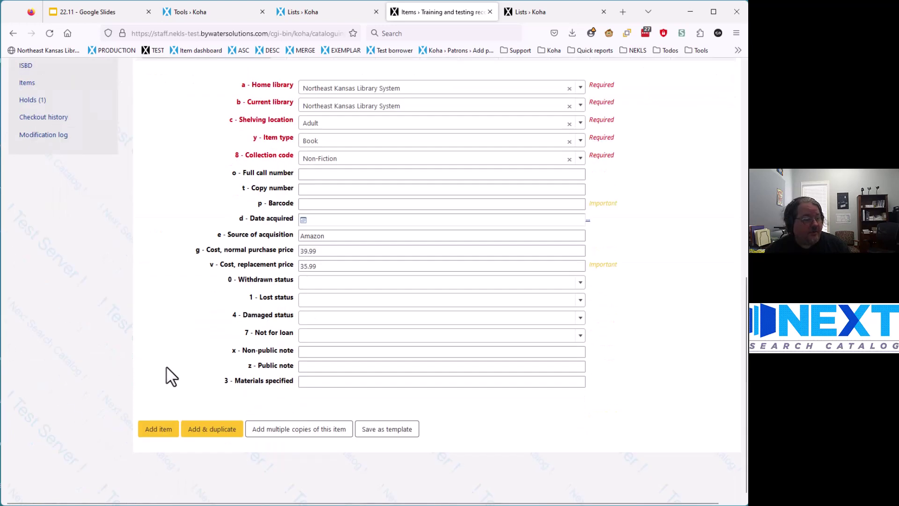
pyautogui.click(382, 431)
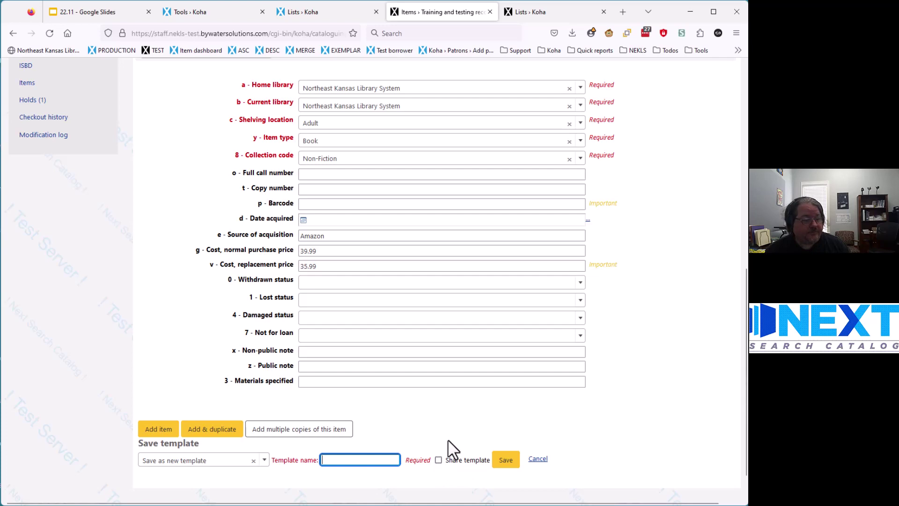
pyautogui.scroll(5, 447, 439)
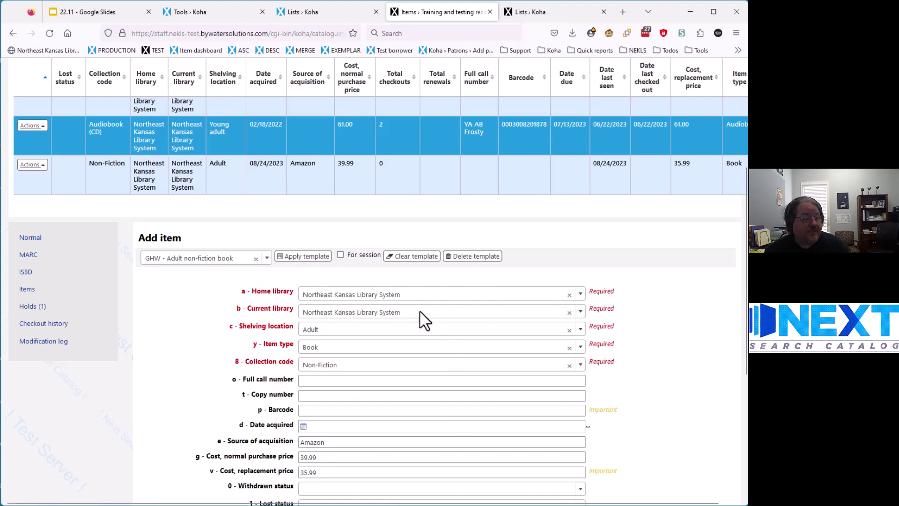
pyautogui.scroll(-2, 185, 358)
pyautogui.scroll(-4, 186, 358)
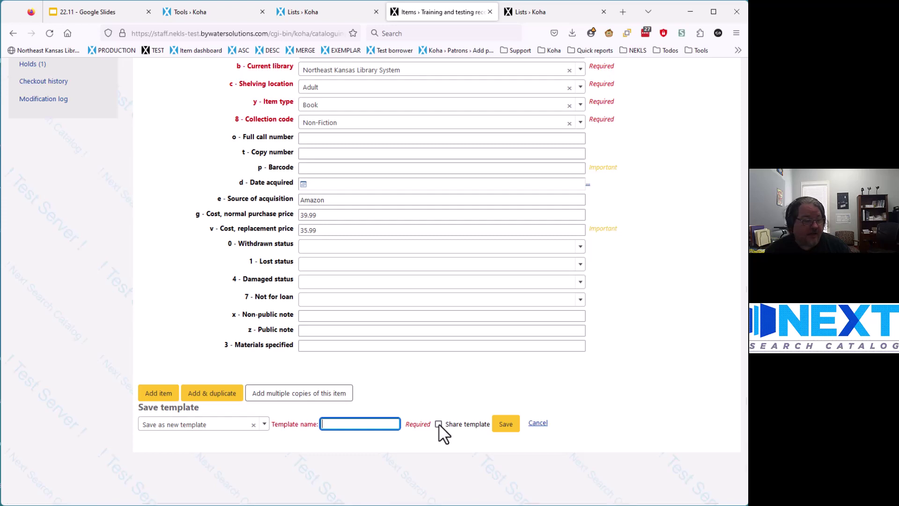
pyautogui.click(150, 398)
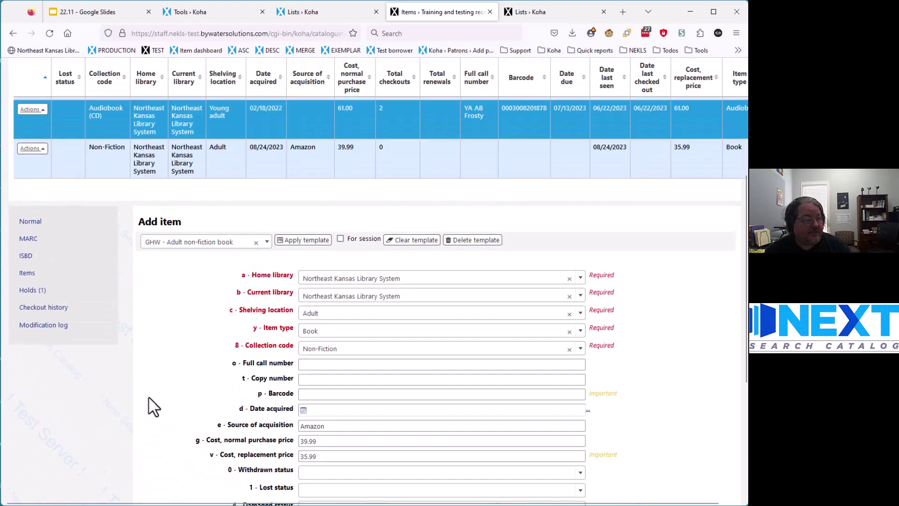
pyautogui.scroll(-3, 154, 452)
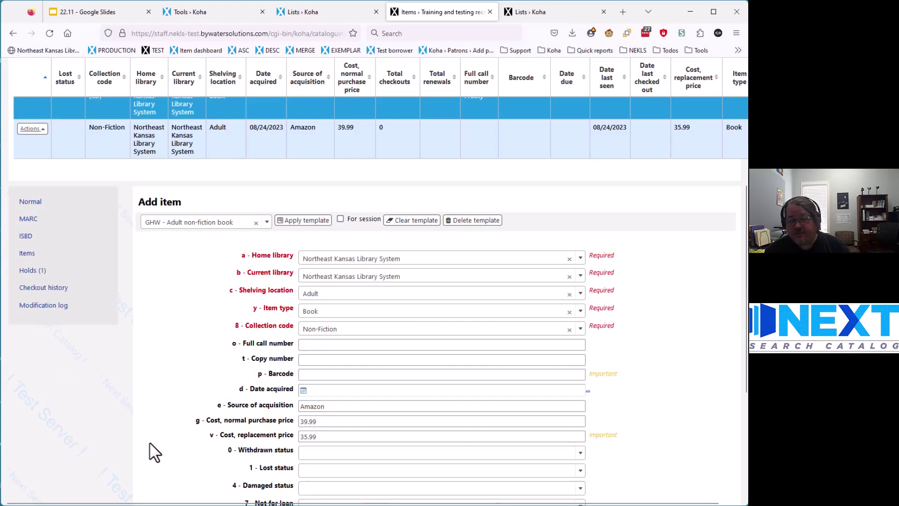
pyautogui.scroll(-4, 155, 452)
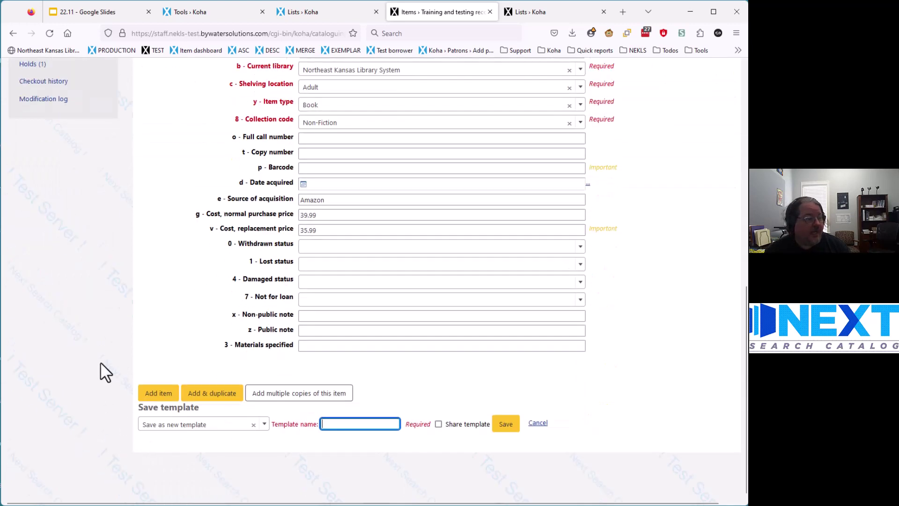
pyautogui.scroll(8, 108, 375)
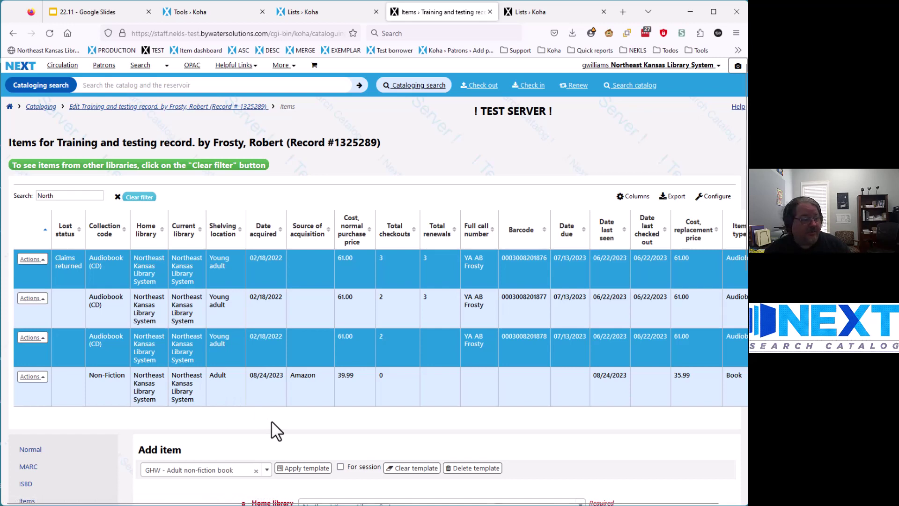
# Change the new item's shelving location to Young adult and browse the available collection codes.
pyautogui.scroll(-5, 276, 430)
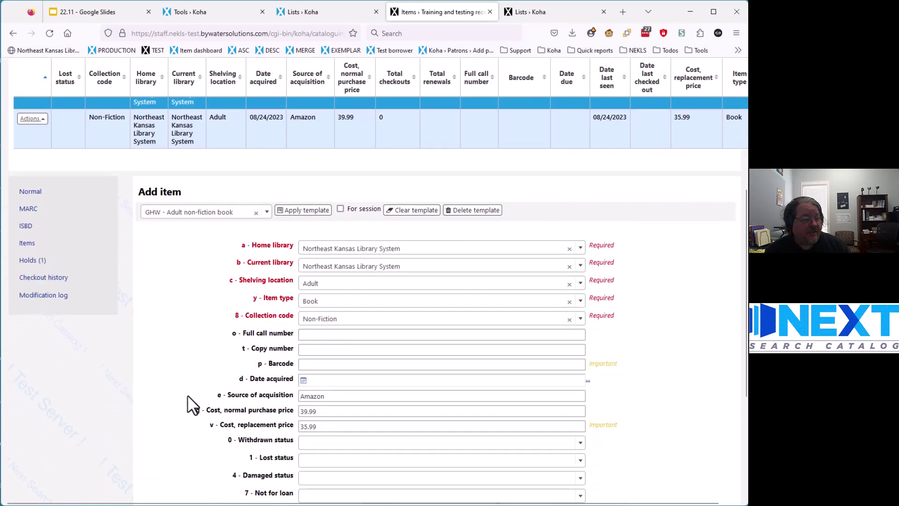
pyautogui.click(329, 286)
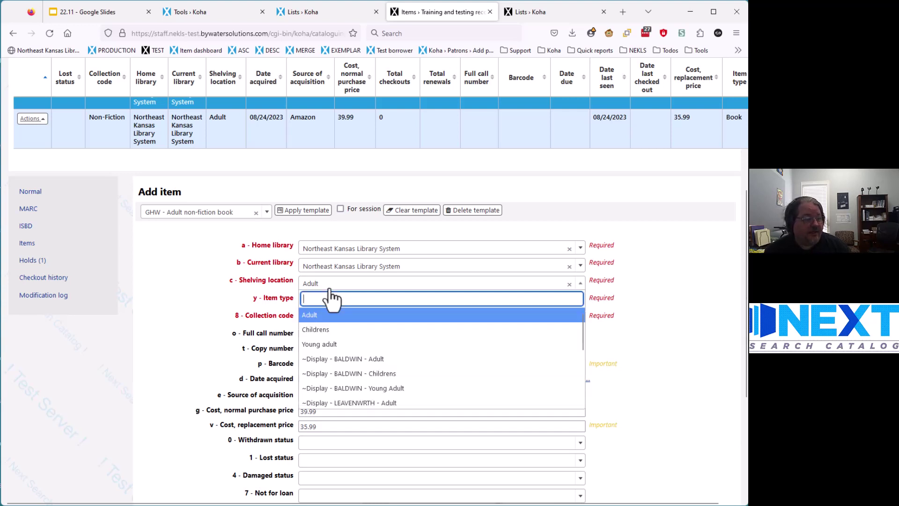
pyautogui.click(322, 343)
pyautogui.click(323, 319)
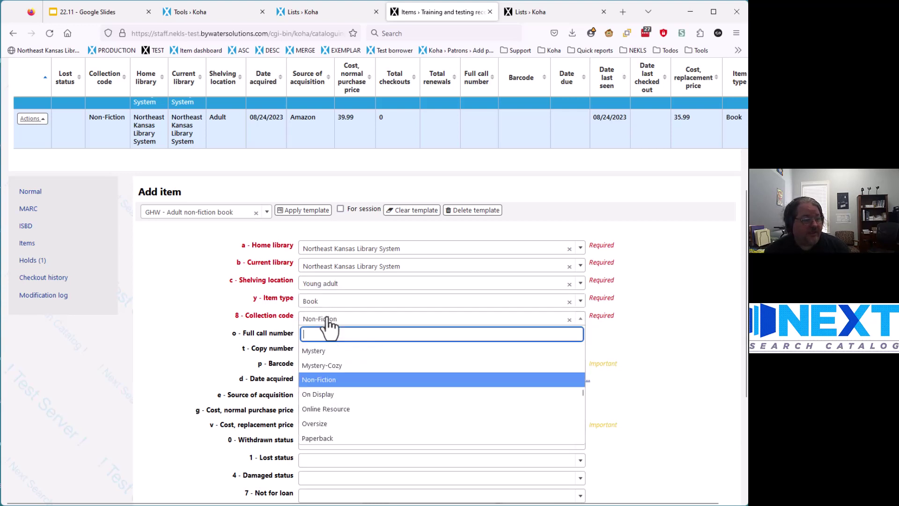
pyautogui.scroll(-1, 317, 368)
pyautogui.scroll(-5, 316, 374)
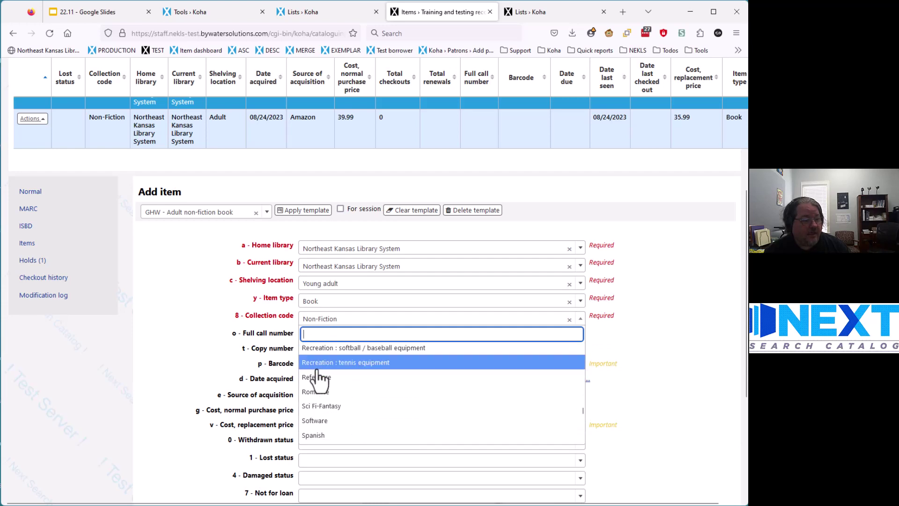
pyautogui.click(200, 321)
pyautogui.scroll(-4, 157, 369)
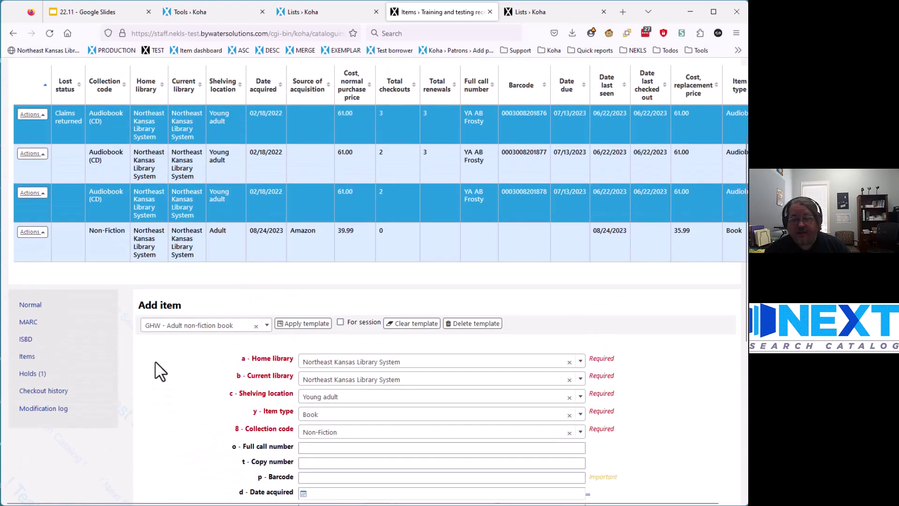
pyautogui.scroll(3, 161, 373)
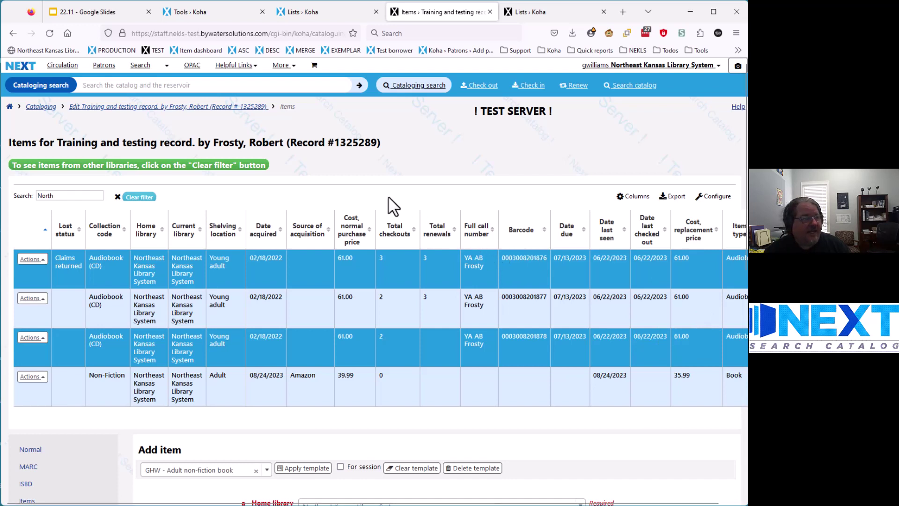
# Close the record's items page and examine the public lists filtered by owner TECH, including their transfer actions.
pyautogui.click(489, 11)
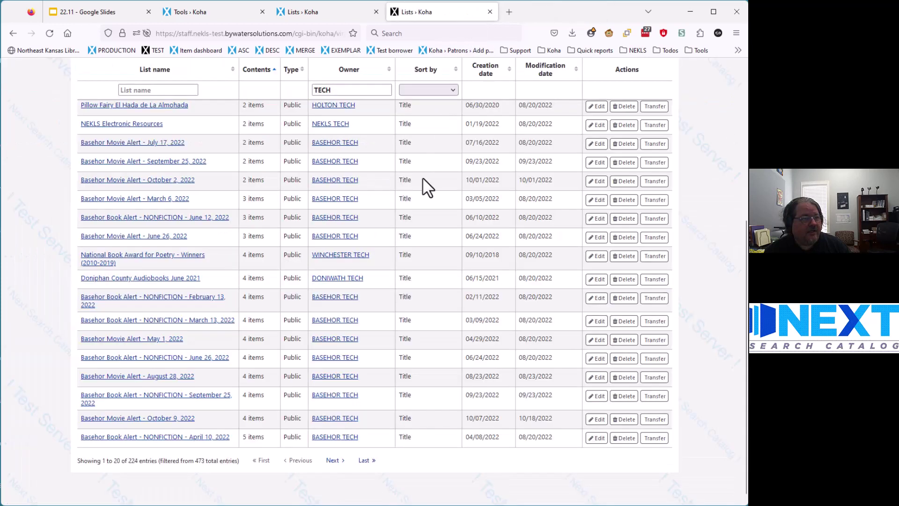
pyautogui.scroll(5, 348, 229)
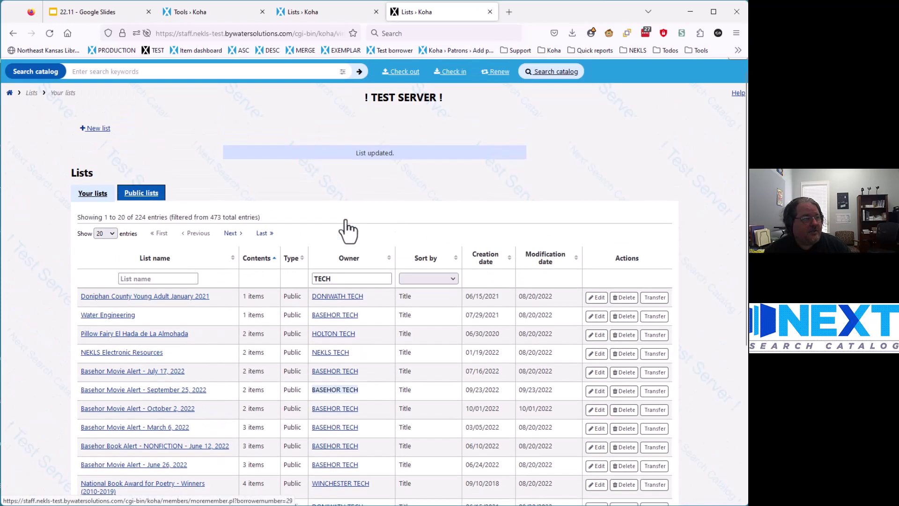
pyautogui.scroll(1, 347, 229)
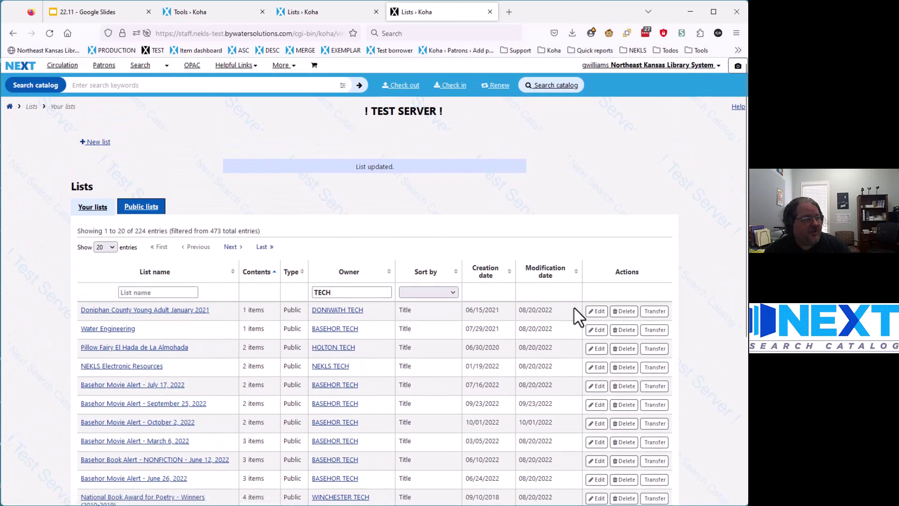
pyautogui.scroll(-3, 566, 217)
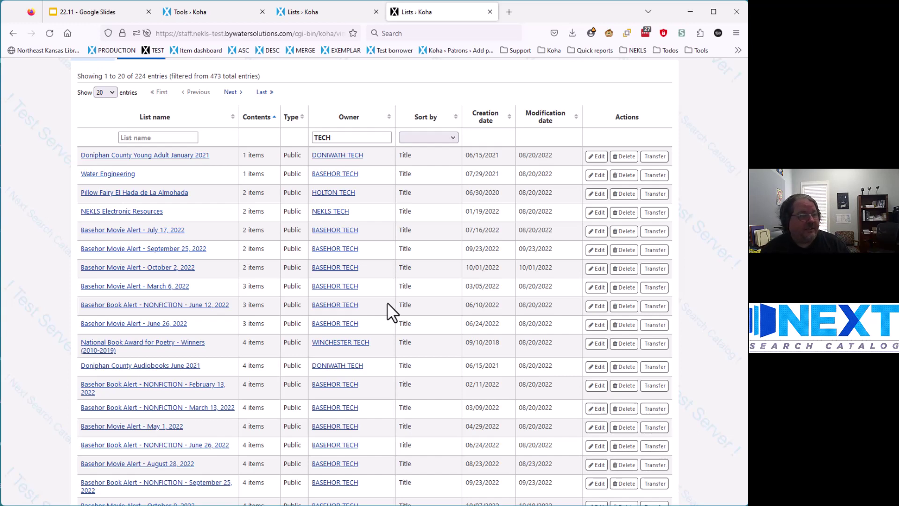
pyautogui.scroll(-3, 411, 270)
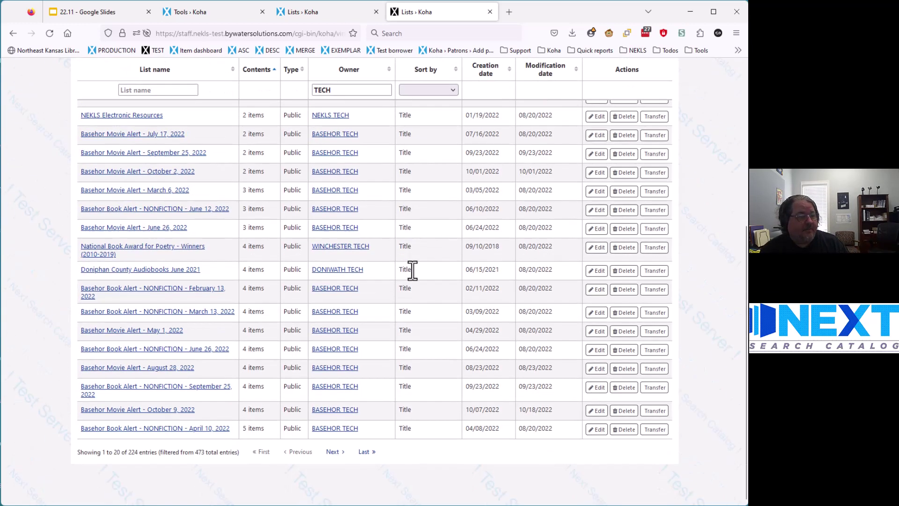
pyautogui.scroll(2, 412, 270)
pyautogui.scroll(-2, 412, 270)
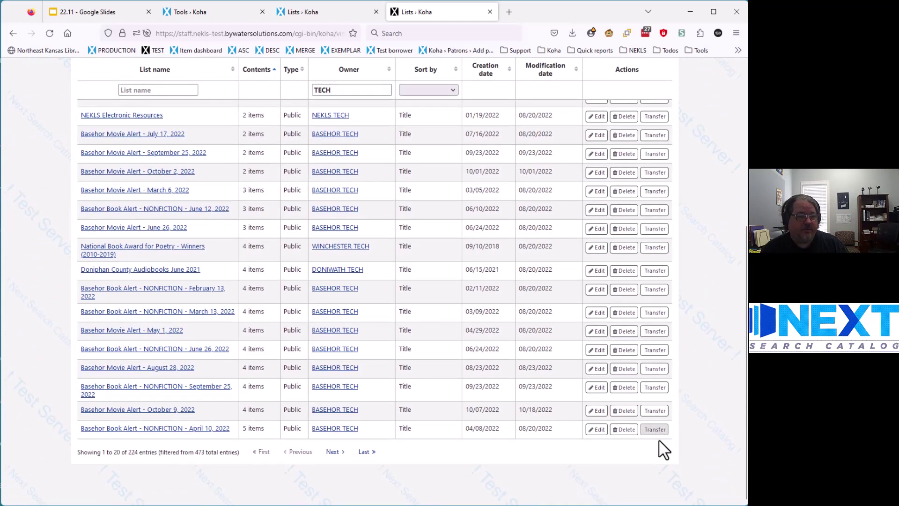
pyautogui.scroll(2, 395, 398)
pyautogui.scroll(5, 392, 393)
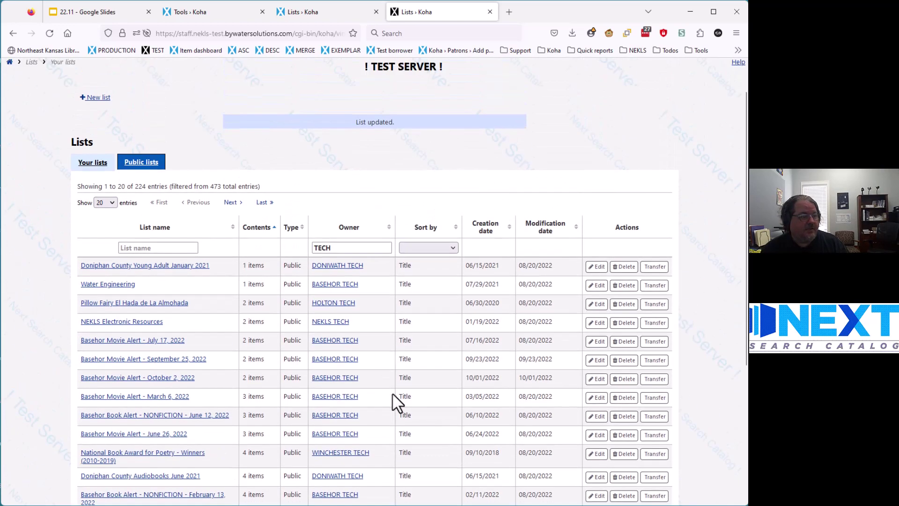
pyautogui.scroll(-3, 387, 333)
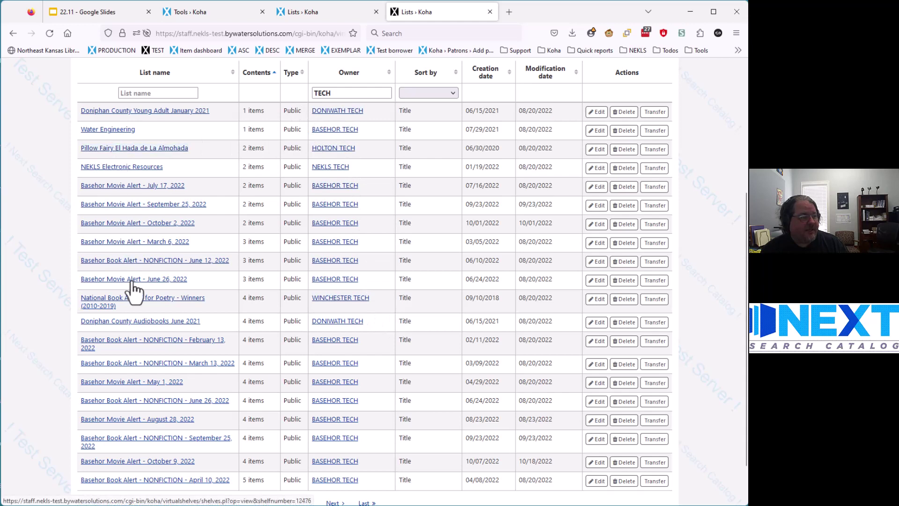
# Start an ownership transfer for the public list "National Book Award for Poetry - Winners (2010-2019)" owned by WINCHESTER TECH.
pyautogui.click(138, 321)
pyautogui.scroll(-1, 139, 302)
pyautogui.click(140, 302)
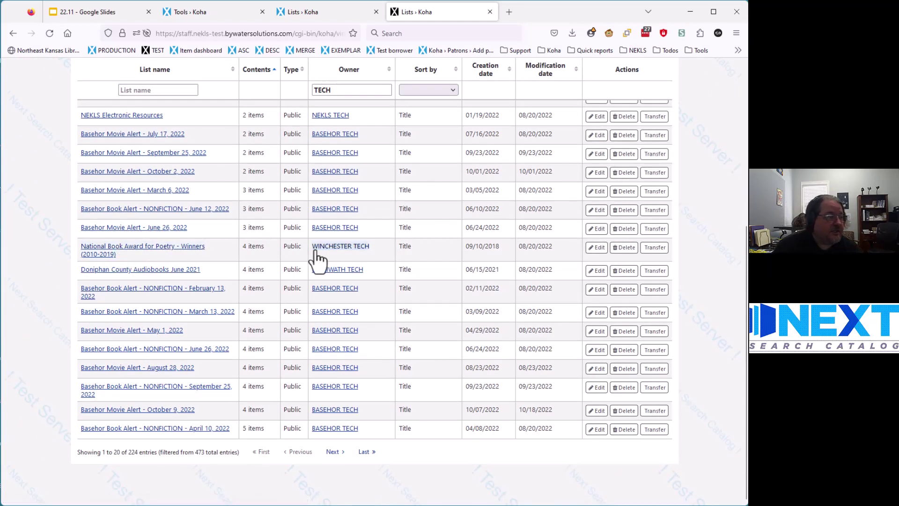
pyautogui.click(100, 254)
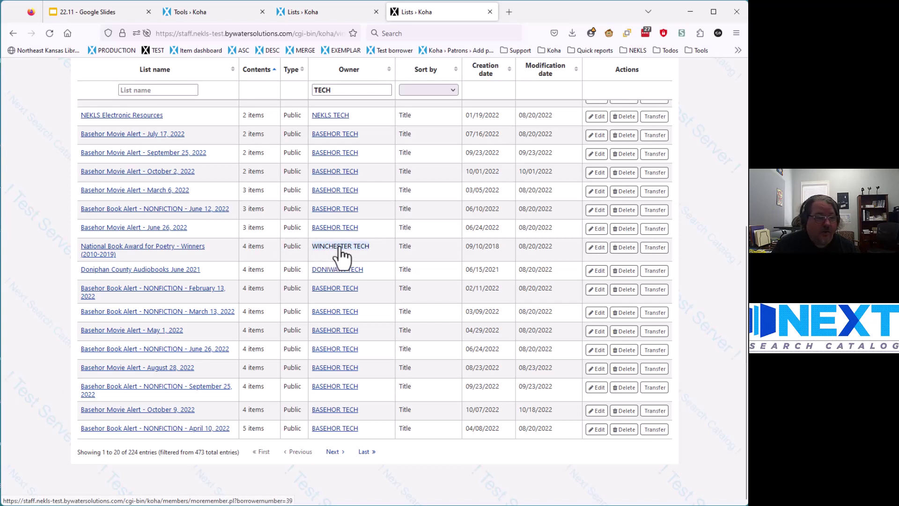
pyautogui.click(655, 250)
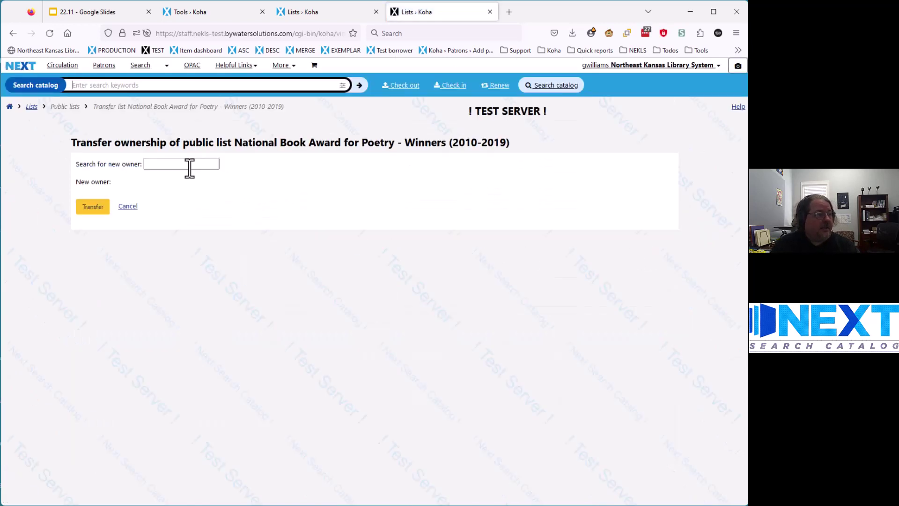
# Search for "basehor tech", choose BASEHOR TECH as the list's new owner and complete the transfer.
pyautogui.click(189, 167)
pyautogui.write('ba')
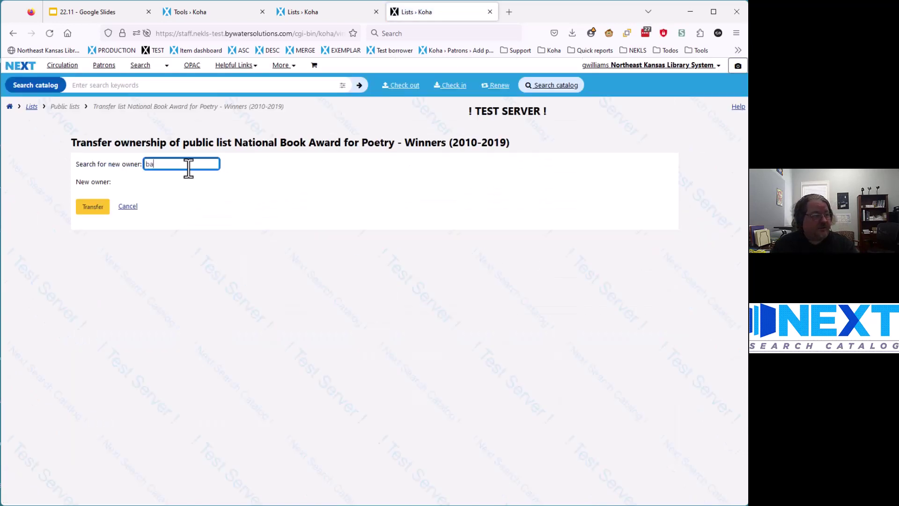
pyautogui.write('sehor tech')
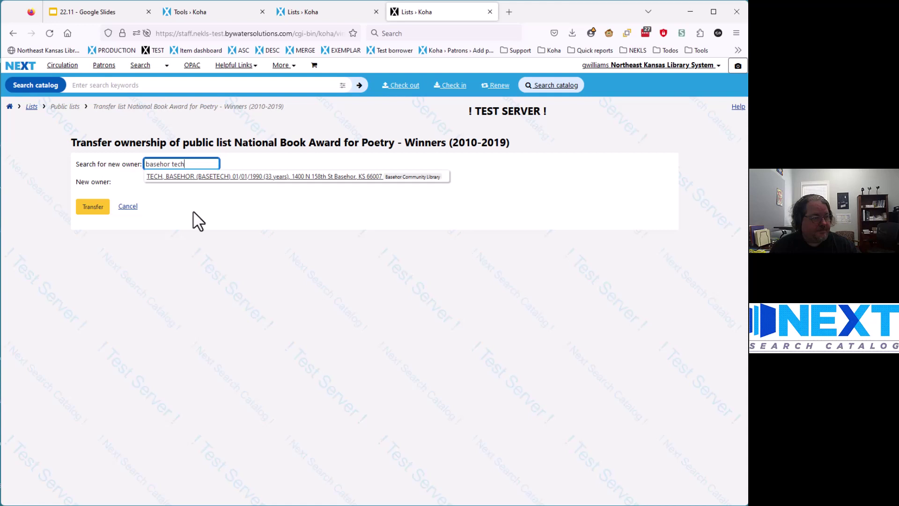
pyautogui.click(199, 178)
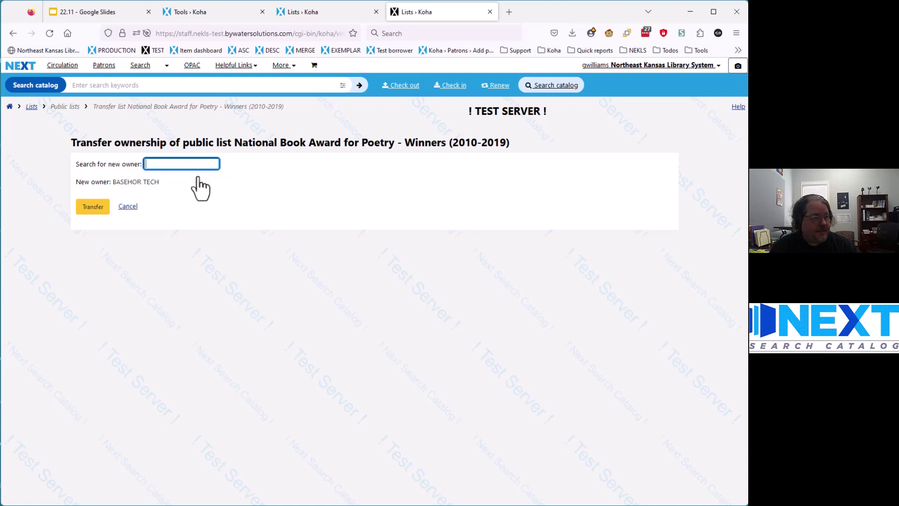
pyautogui.click(96, 210)
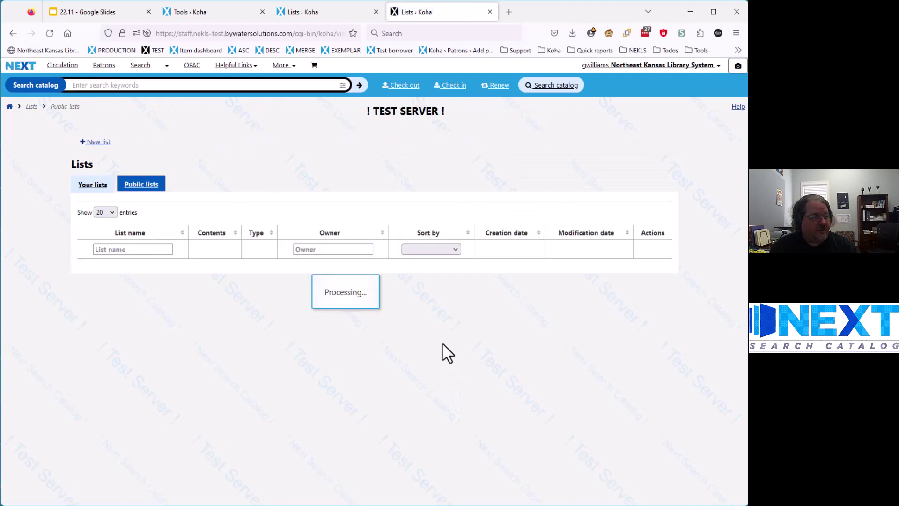
# Filter the lists by owner TECH and display the matching public lists.
pyautogui.click(94, 185)
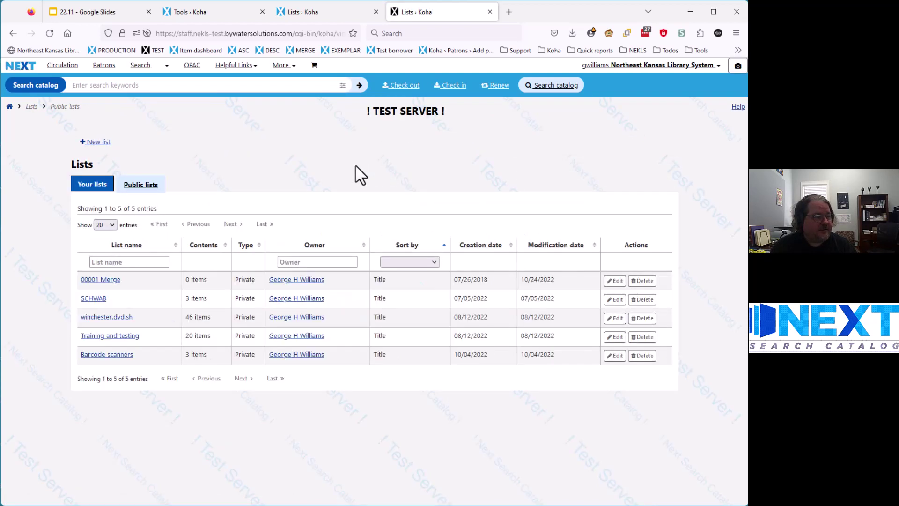
pyautogui.click(325, 263)
pyautogui.write('TE')
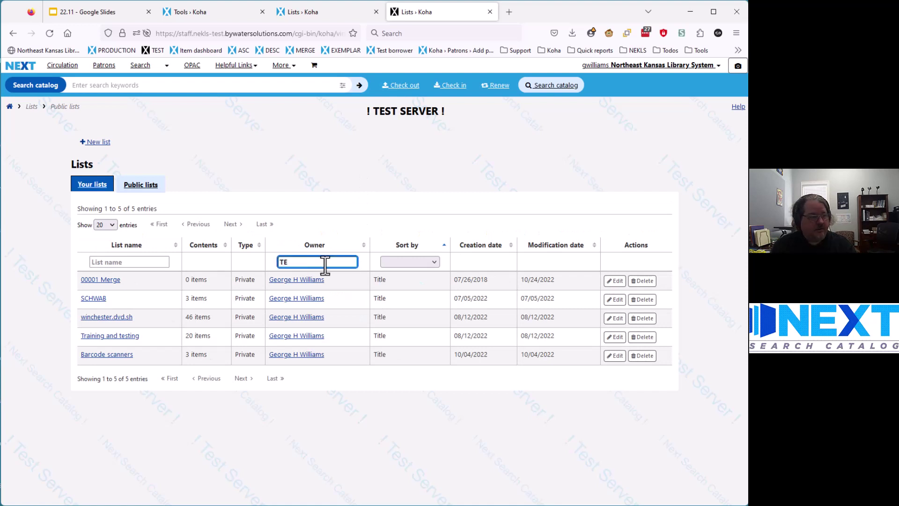
pyautogui.write('CH')
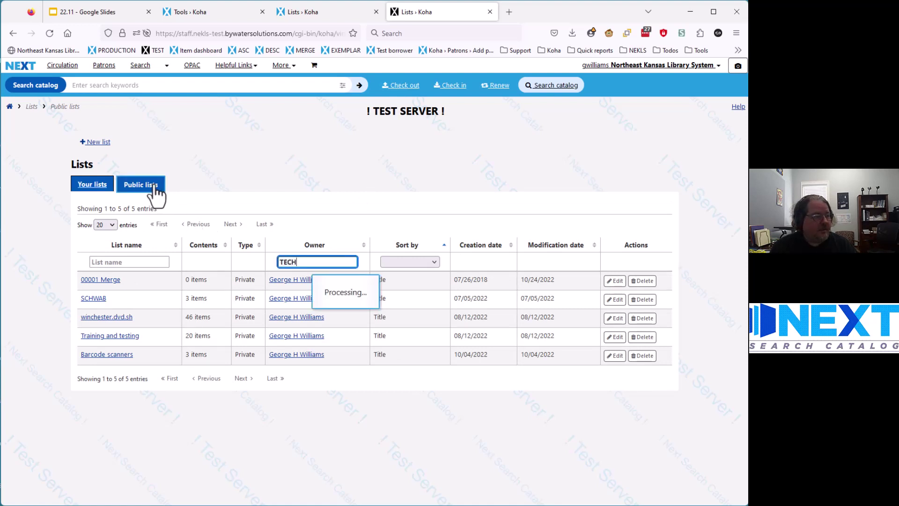
pyautogui.click(154, 186)
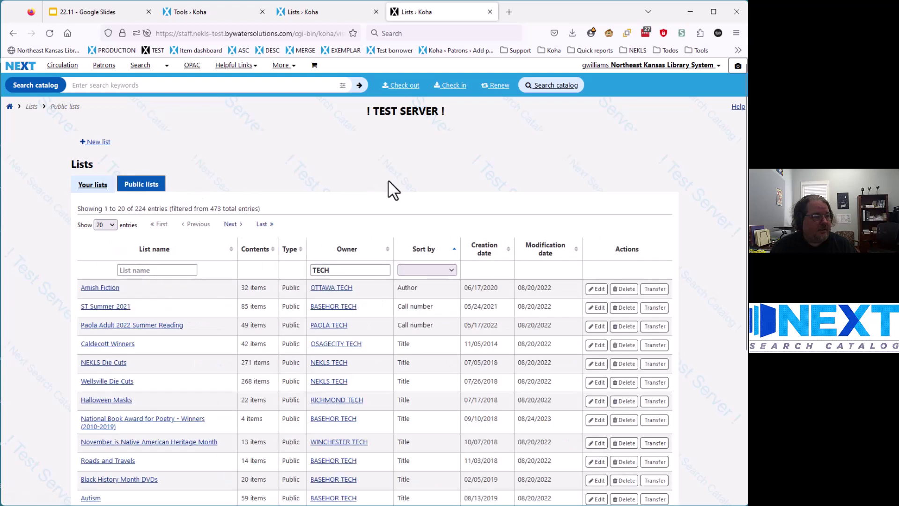
# Review the public lists' owners and available actions, and sort them by number of items in ascending order.
pyautogui.scroll(-2, 402, 239)
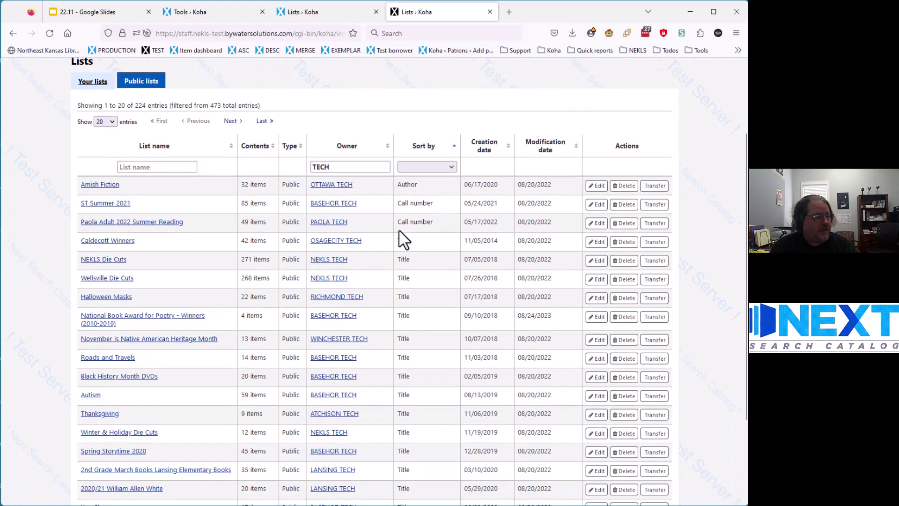
pyautogui.scroll(-1, 399, 231)
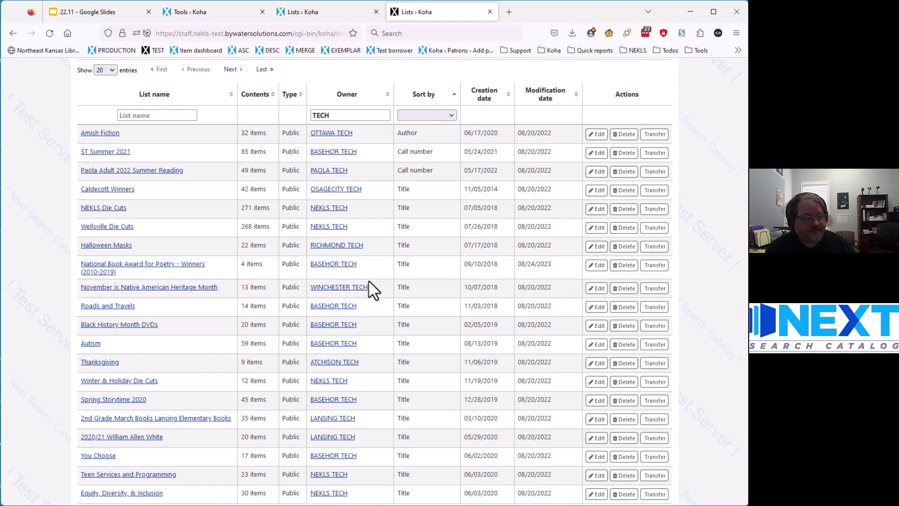
pyautogui.scroll(-3, 391, 322)
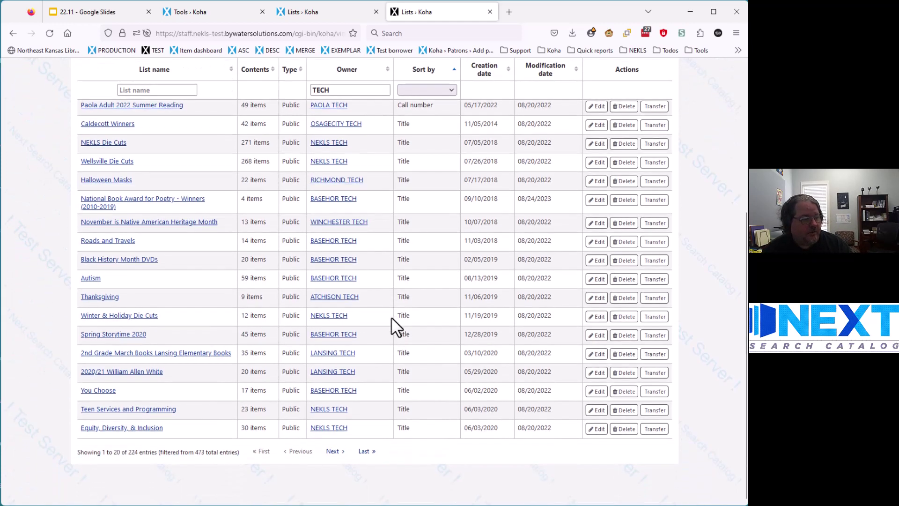
pyautogui.scroll(5, 391, 317)
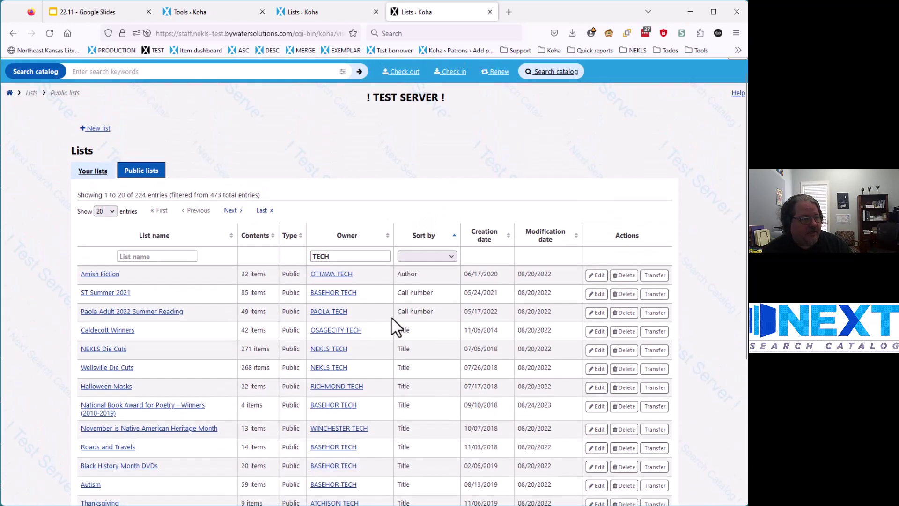
pyautogui.scroll(-3, 391, 316)
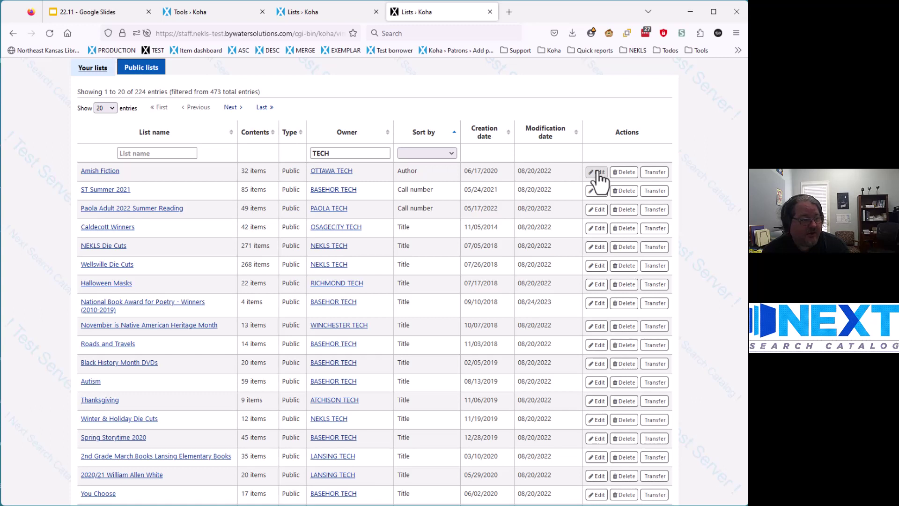
pyautogui.click(271, 136)
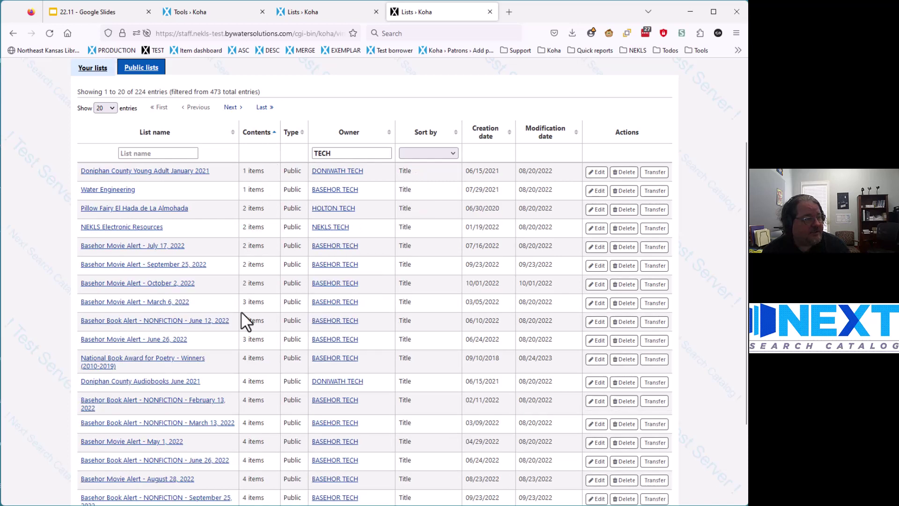
pyautogui.scroll(-2, 232, 352)
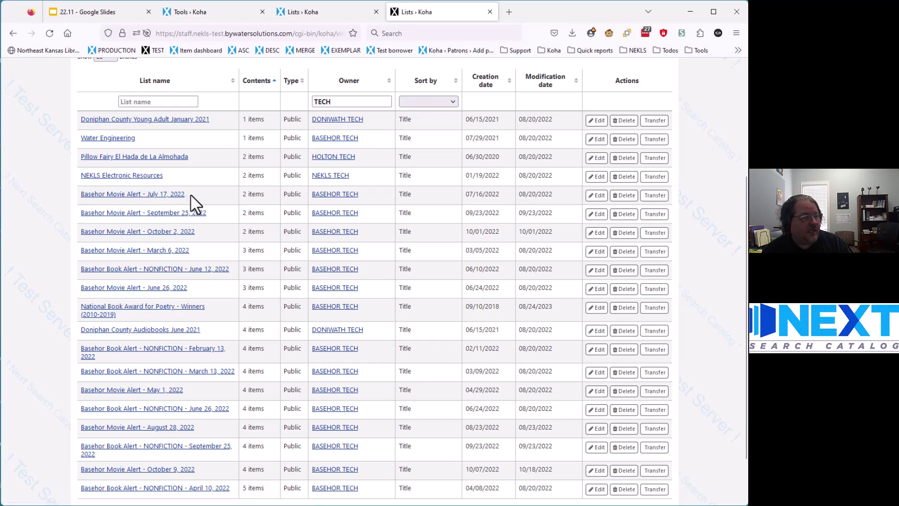
# Change the public list "Basehor Movie Alert - July 17, 2022" to Private and save it.
pyautogui.click(595, 196)
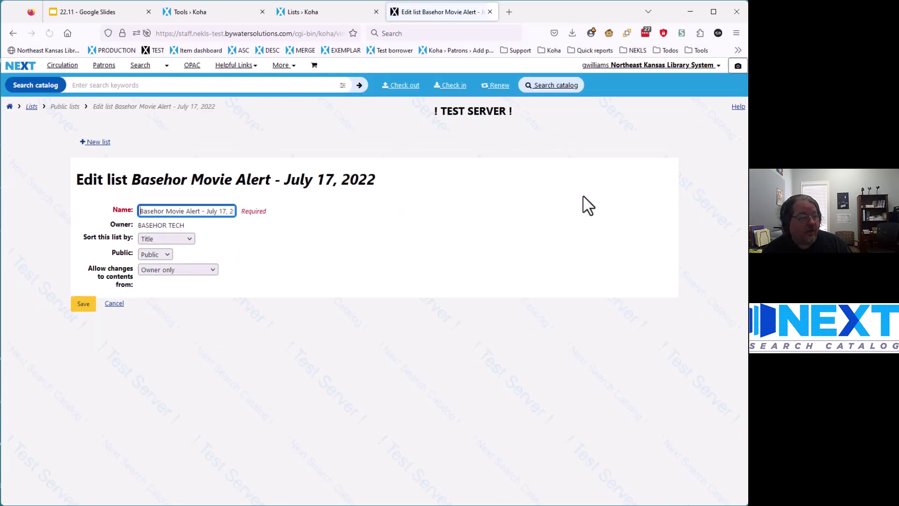
pyautogui.click(164, 254)
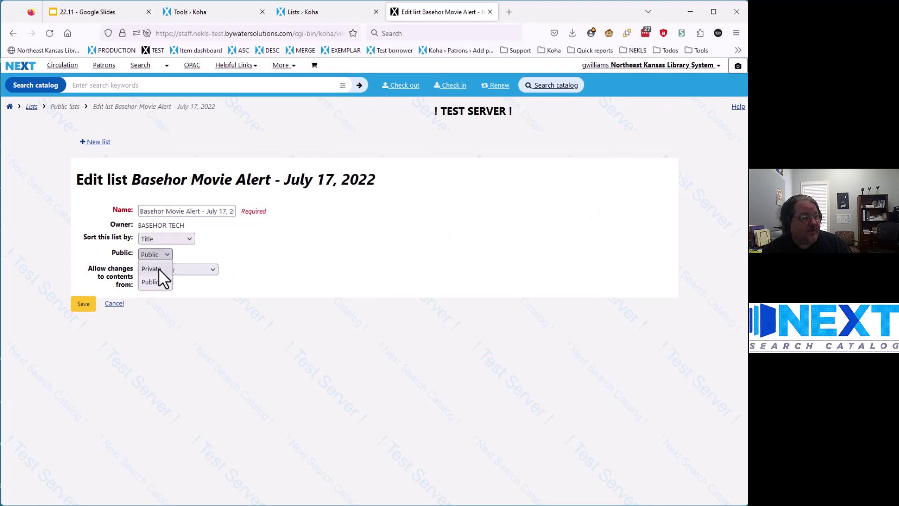
pyautogui.click(158, 269)
pyautogui.click(87, 305)
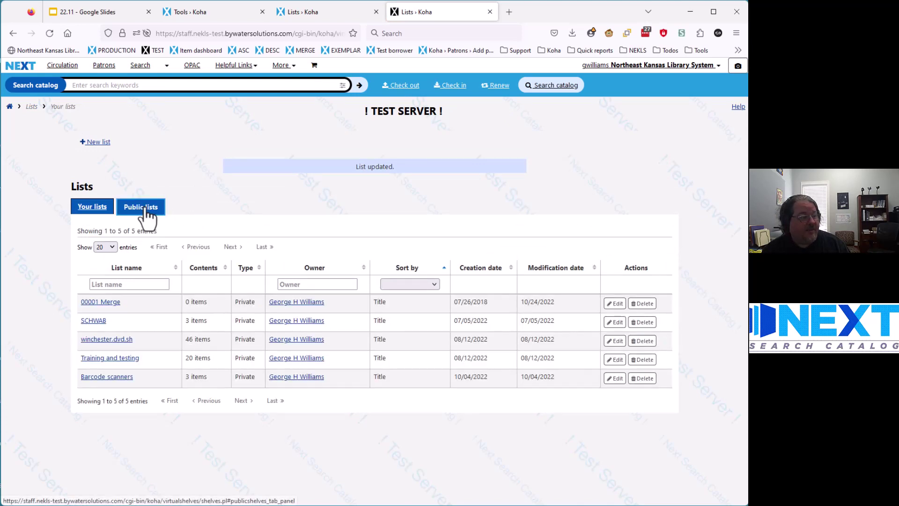
# Filter the public lists by owner TECH again, review them, and return to the 22.11 Google Slides presentation.
pyautogui.click(336, 284)
pyautogui.write('TECH')
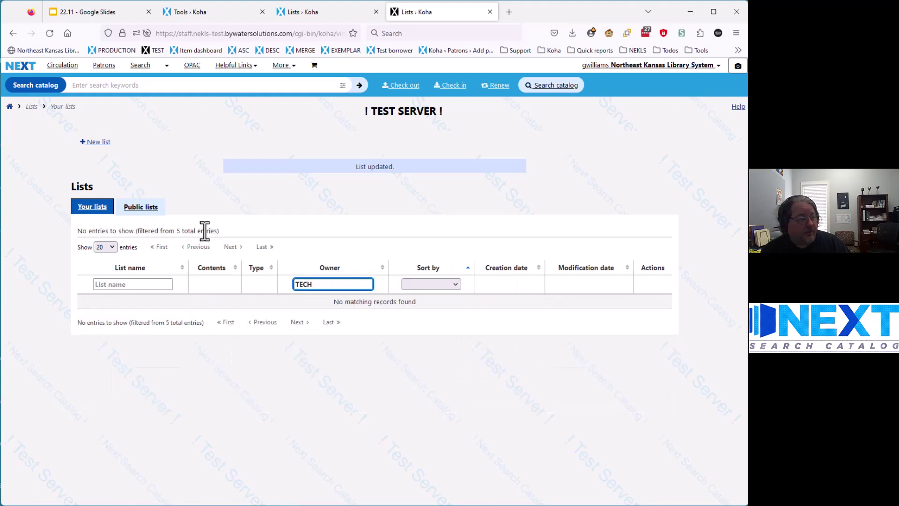
pyautogui.click(134, 209)
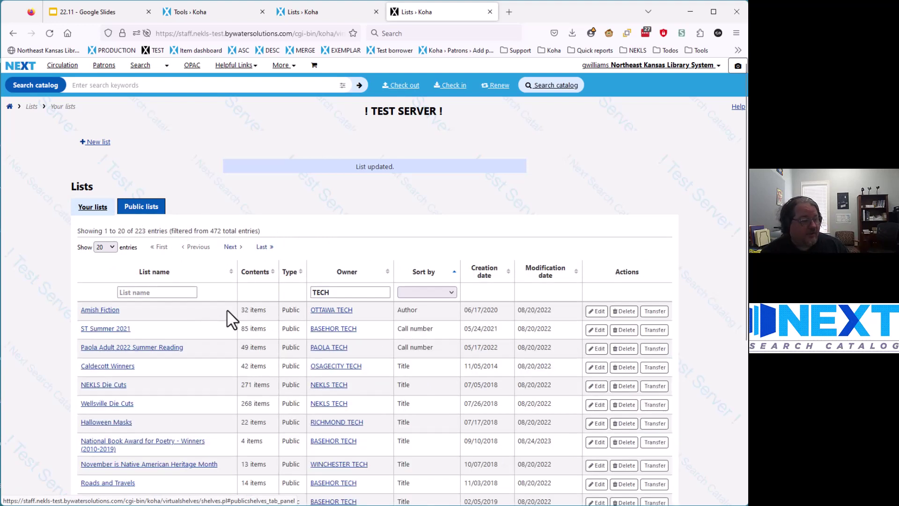
pyautogui.scroll(-5, 226, 311)
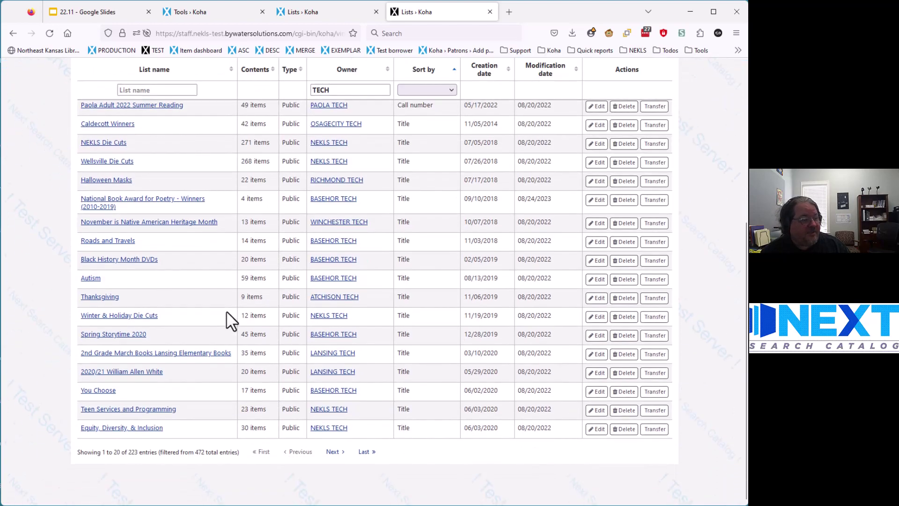
pyautogui.scroll(5, 224, 300)
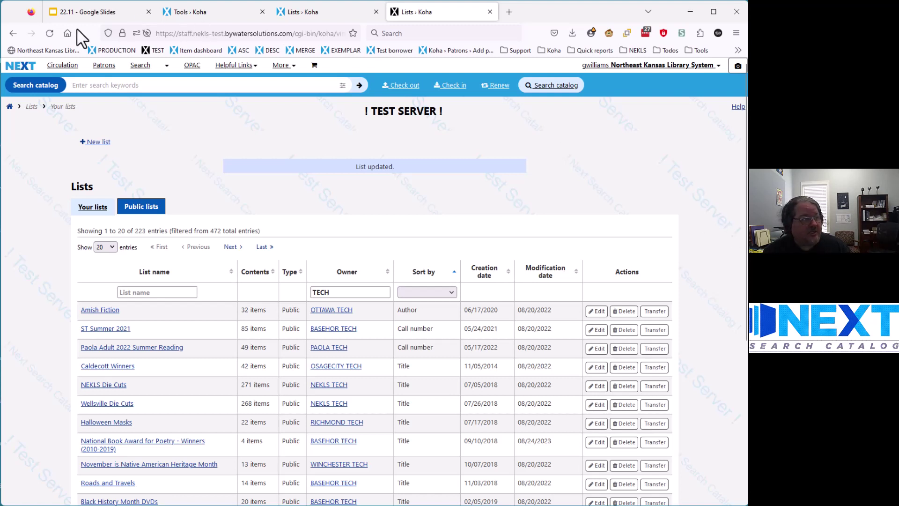
pyautogui.click(70, 17)
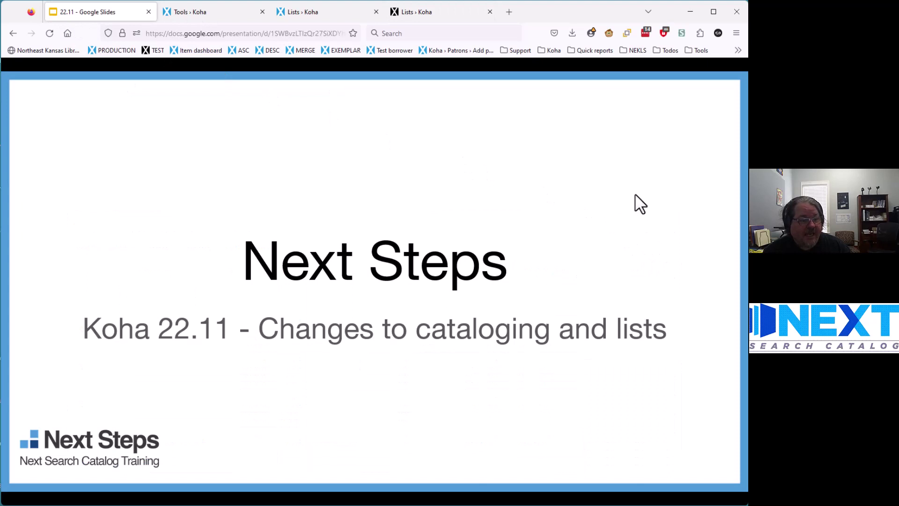